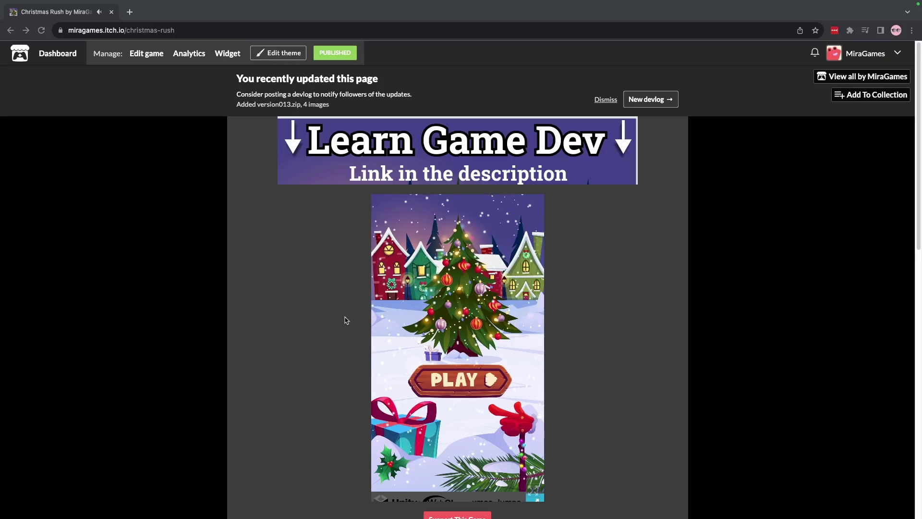
- Switch to the desktop overview, leaving the Christmas Rush itch.io page
{"action": "key", "text": "ctrl+Up"}
- Confirm editor 2022.3.8f1 already has Android Build Support, then return to Projects
{"action": "left_click", "coordinate": [461, 155]}
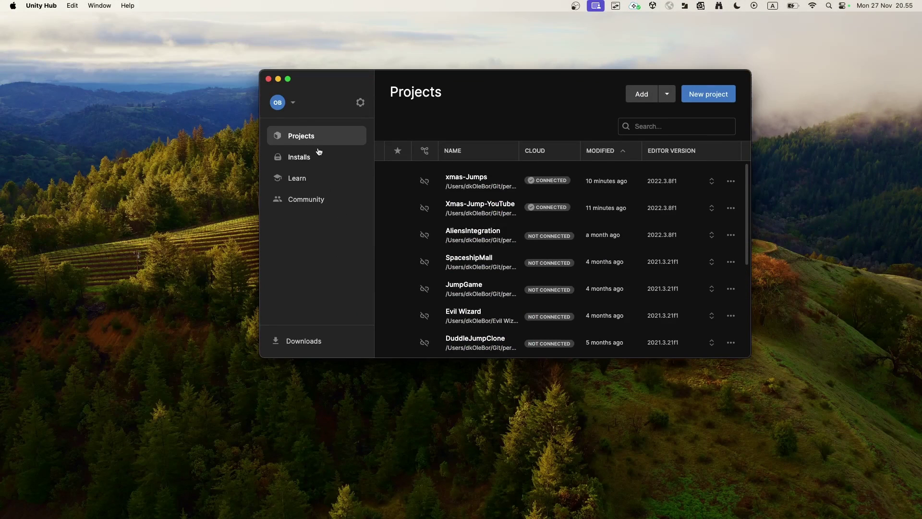
{"action": "left_click", "coordinate": [308, 161]}
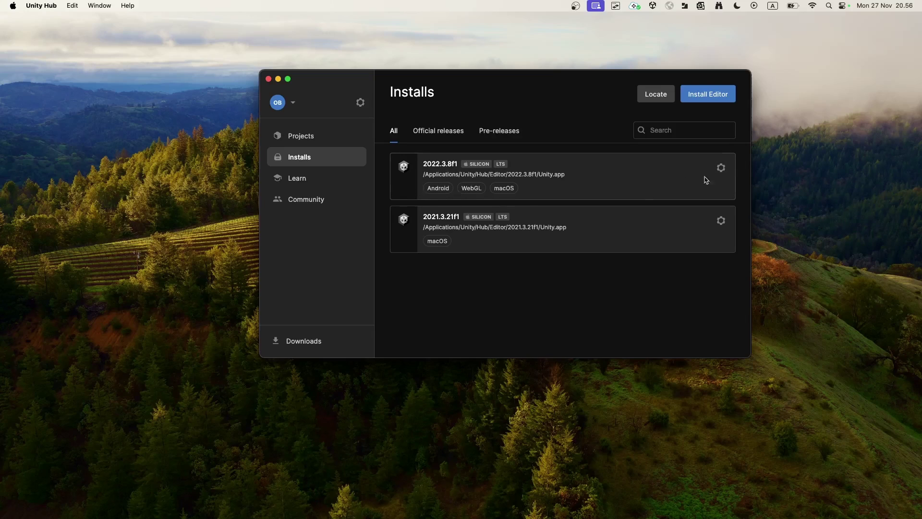
{"action": "left_click", "coordinate": [721, 168]}
{"action": "left_click", "coordinate": [624, 178]}
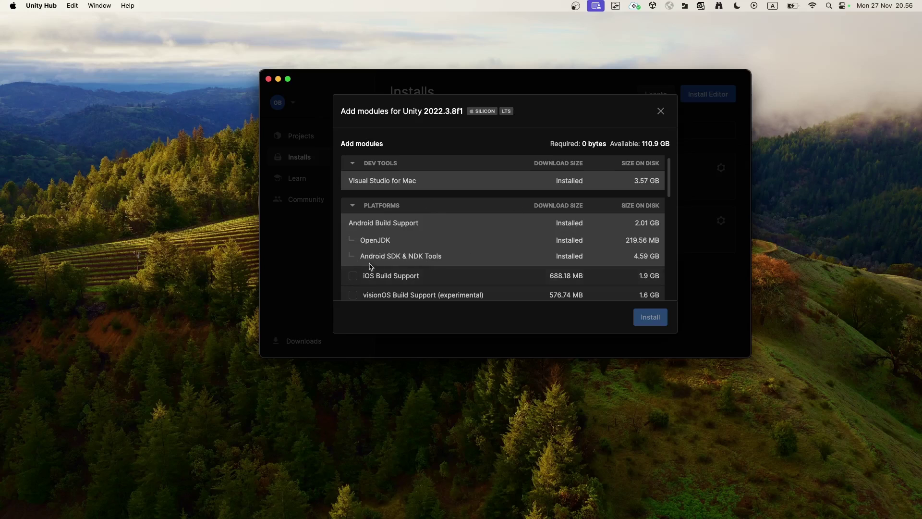
{"action": "scroll", "coordinate": [366, 263], "scroll_direction": "down", "scroll_amount": 10}
{"action": "scroll", "coordinate": [366, 267], "scroll_direction": "up", "scroll_amount": 6}
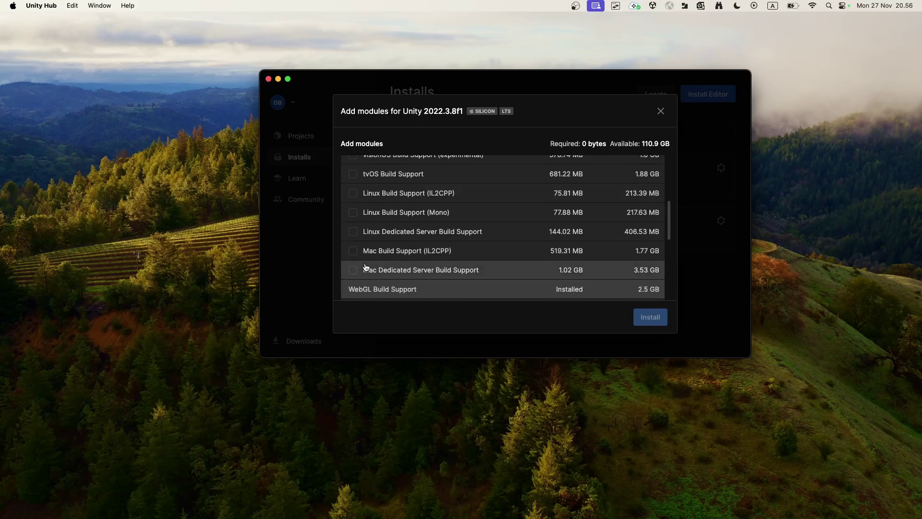
{"action": "scroll", "coordinate": [366, 267], "scroll_direction": "up", "scroll_amount": 5}
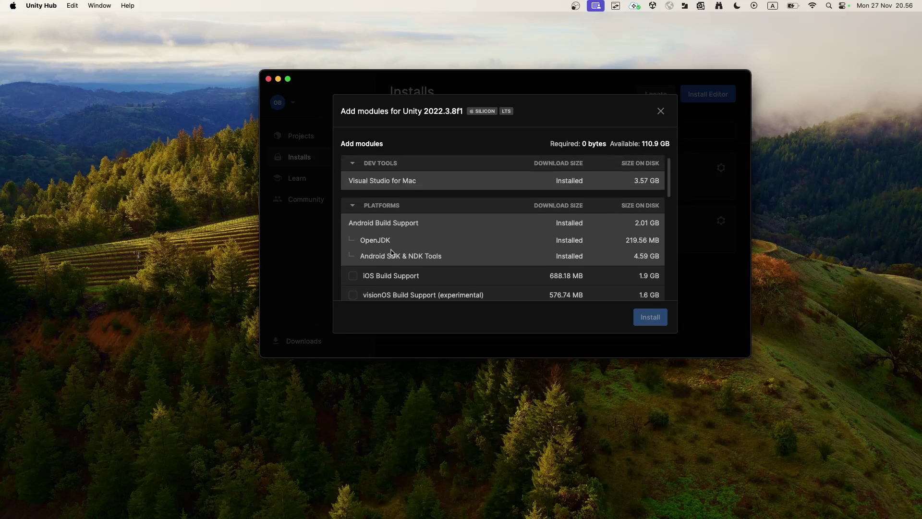
{"action": "left_click", "coordinate": [661, 111]}
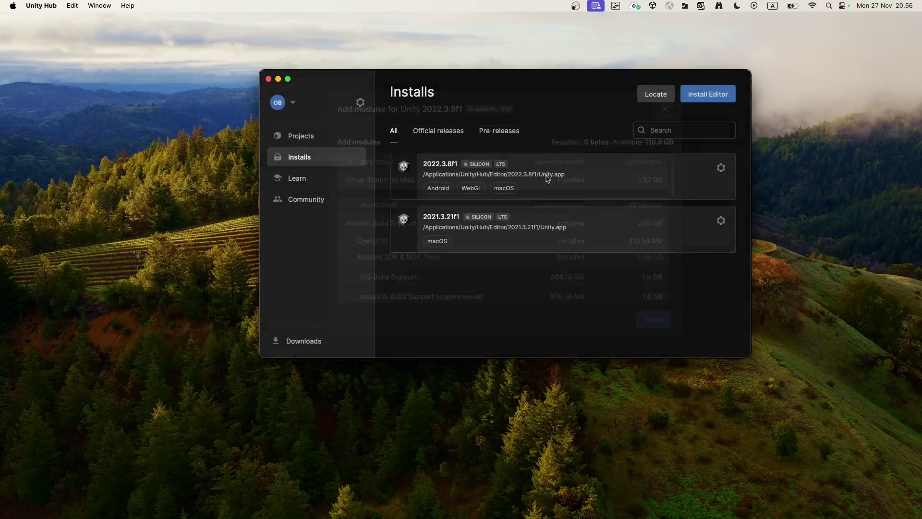
{"action": "left_click", "coordinate": [301, 137]}
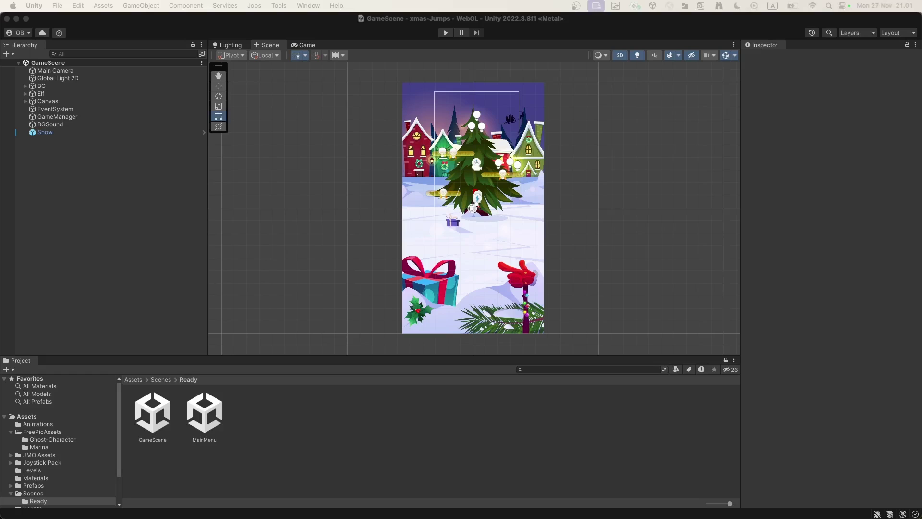
- Switch the xmas-Jumps build platform from WebGL to Android in Build Settings
{"action": "left_click", "coordinate": [56, 5]}
{"action": "left_click", "coordinate": [59, 7]}
{"action": "left_click", "coordinate": [60, 8]}
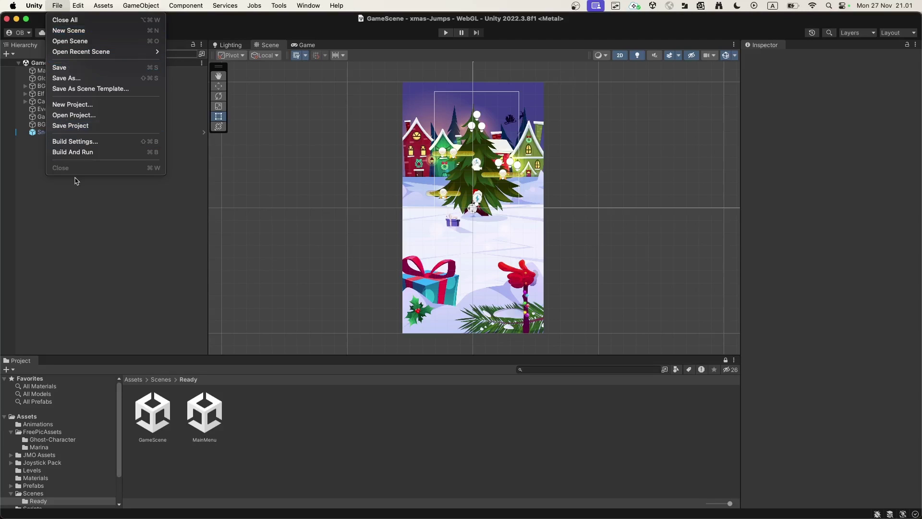
{"action": "left_click", "coordinate": [87, 142]}
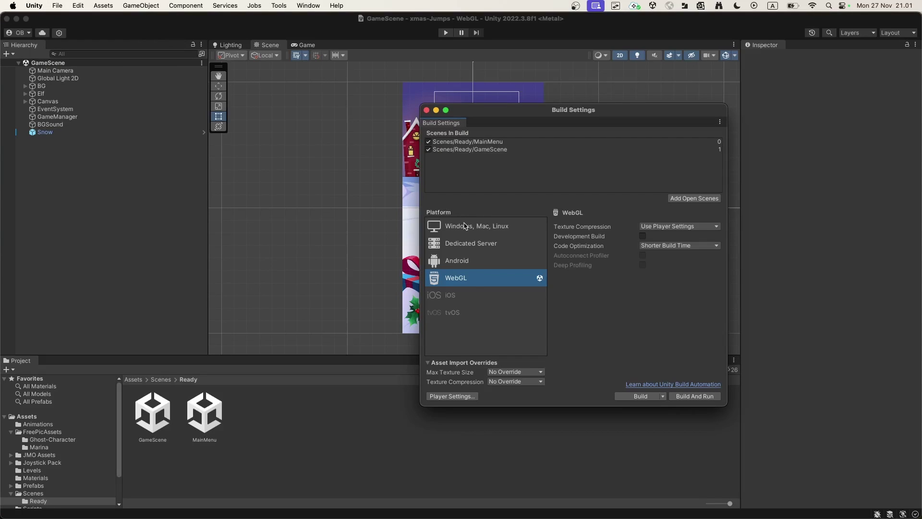
{"action": "left_click", "coordinate": [463, 260]}
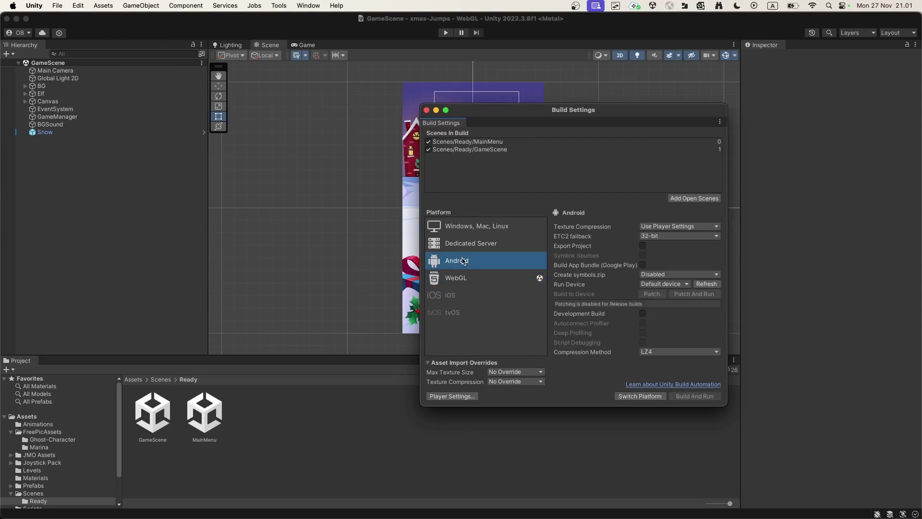
{"action": "left_click", "coordinate": [635, 396]}
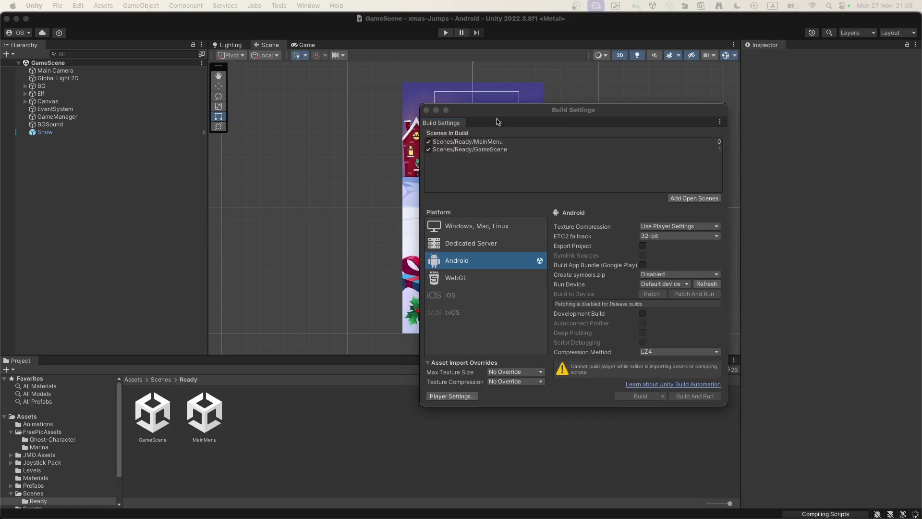
- Close Build Settings and play-test GameScene, starting a level and moving the elf
{"action": "left_click", "coordinate": [426, 110]}
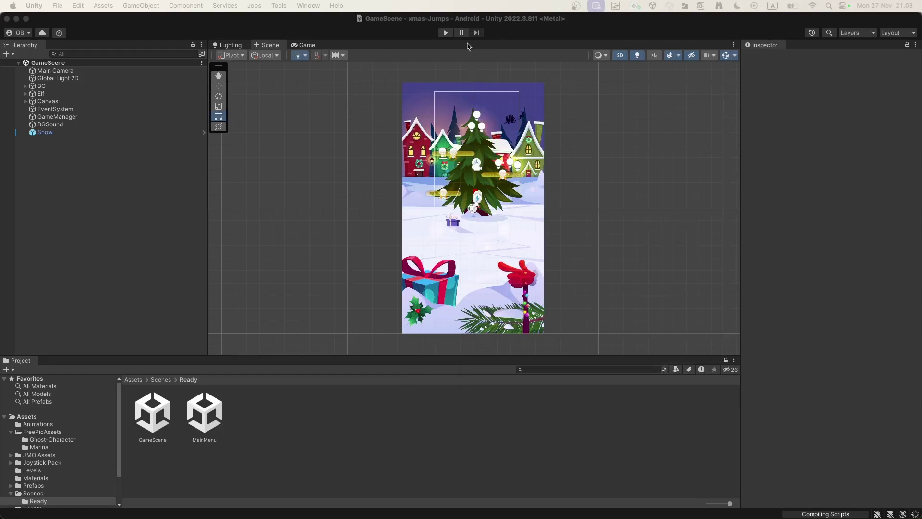
{"action": "left_click", "coordinate": [446, 32]}
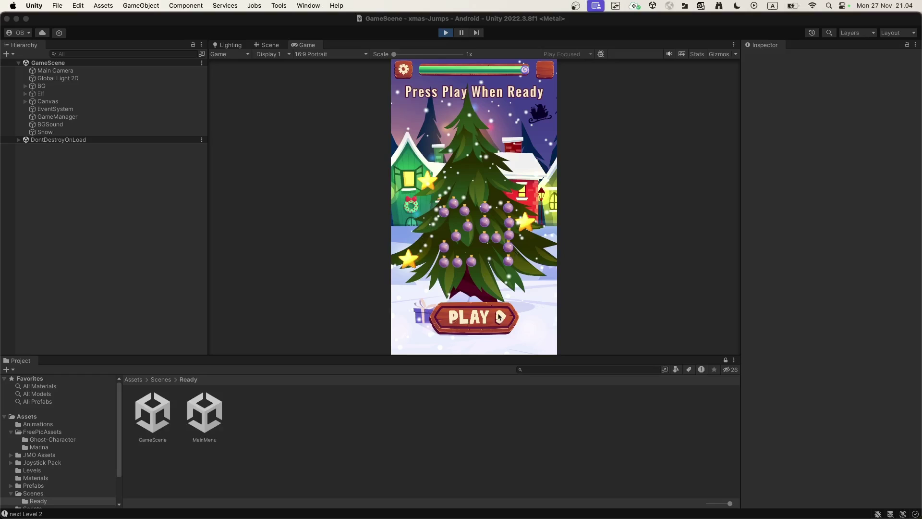
{"action": "left_click", "coordinate": [478, 313]}
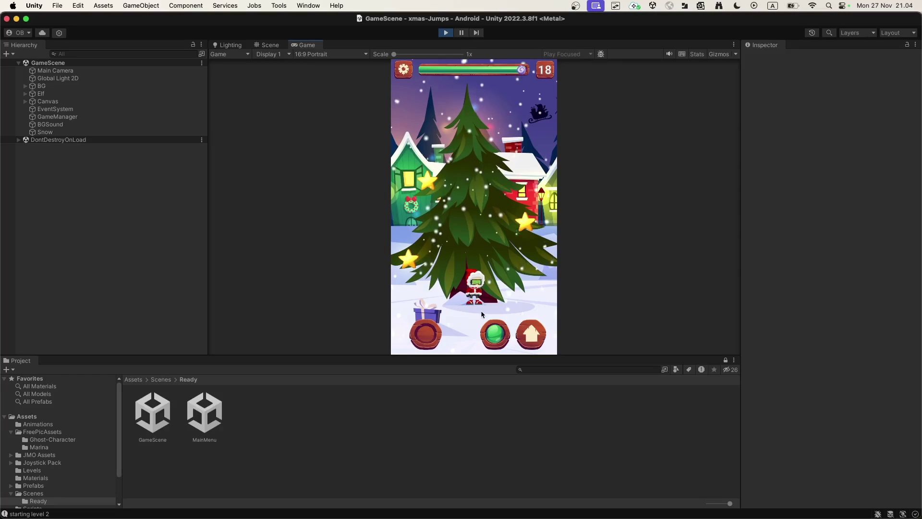
{"action": "left_click", "coordinate": [421, 339]}
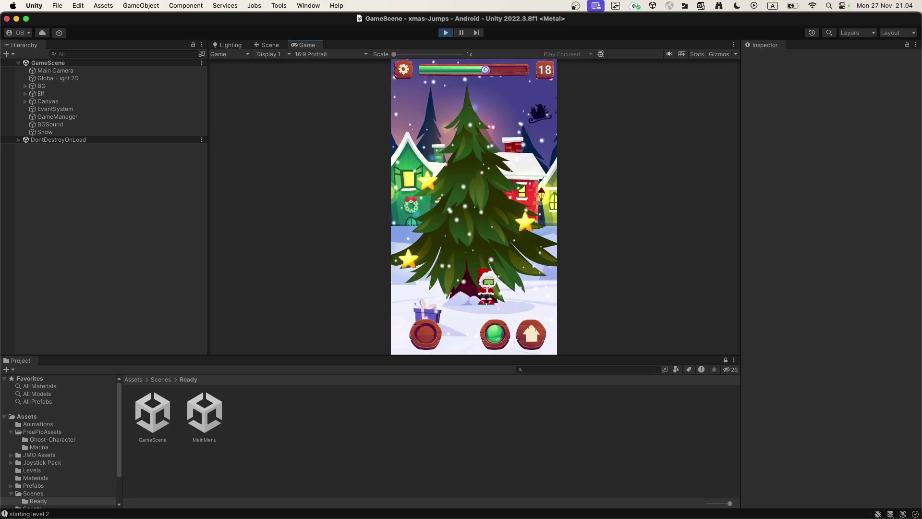
- Stop the game and enable Build App Bundle (Google Play) in Build Settings
{"action": "left_click", "coordinate": [446, 33]}
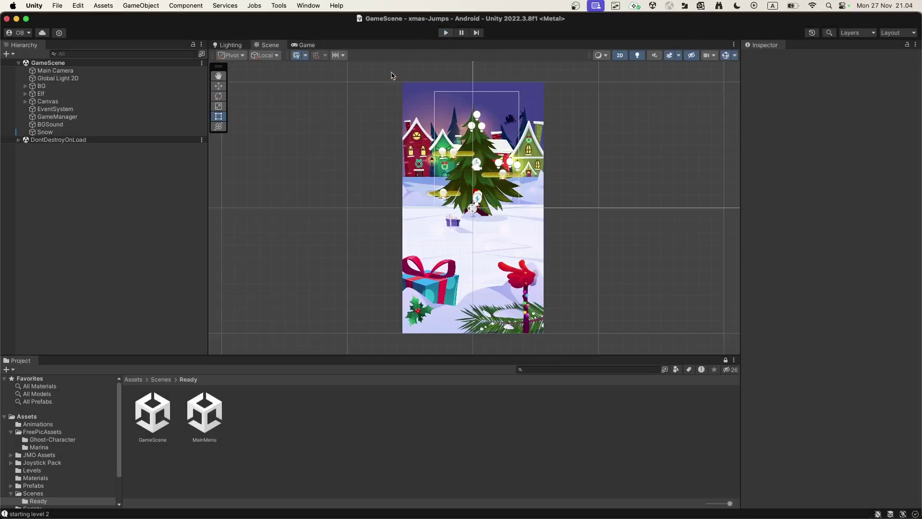
{"action": "left_click", "coordinate": [55, 5]}
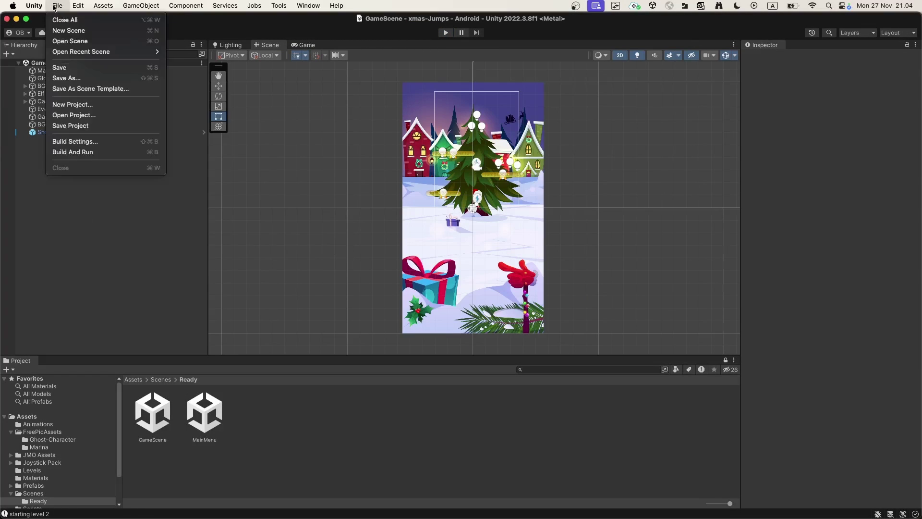
{"action": "left_click", "coordinate": [75, 141]}
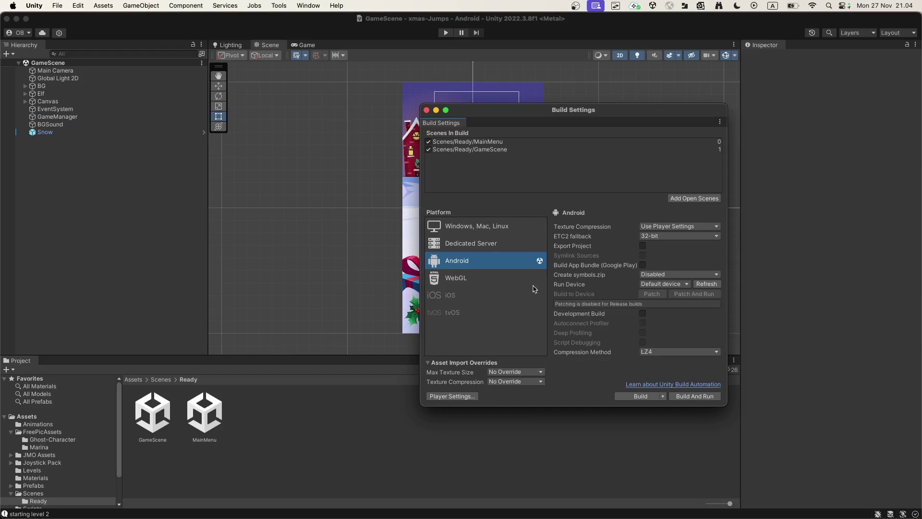
{"action": "left_click", "coordinate": [642, 265]}
- Set Company Name to miragamesstudio and Product Name to Xmas Rush in Player Settings
{"action": "left_click", "coordinate": [460, 397]}
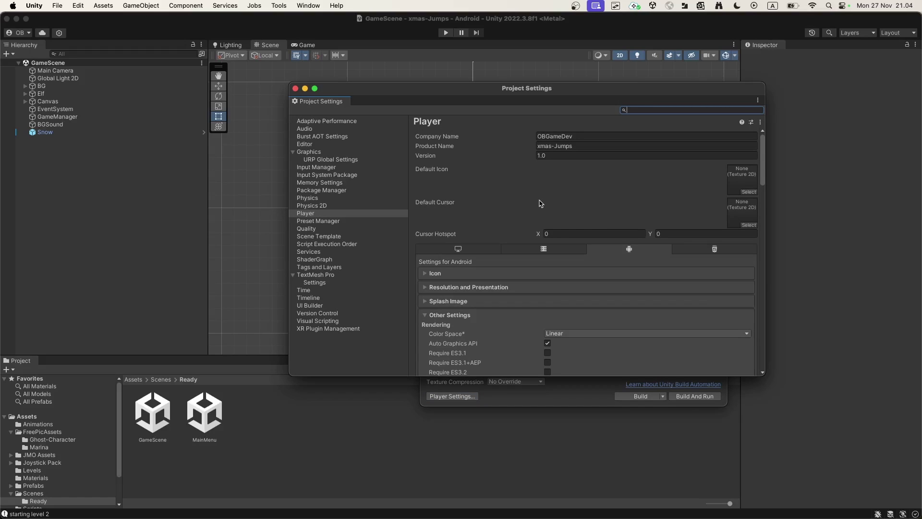
{"action": "scroll", "coordinate": [540, 203], "scroll_direction": "down", "scroll_amount": 10}
{"action": "scroll", "coordinate": [508, 246], "scroll_direction": "up", "scroll_amount": 10}
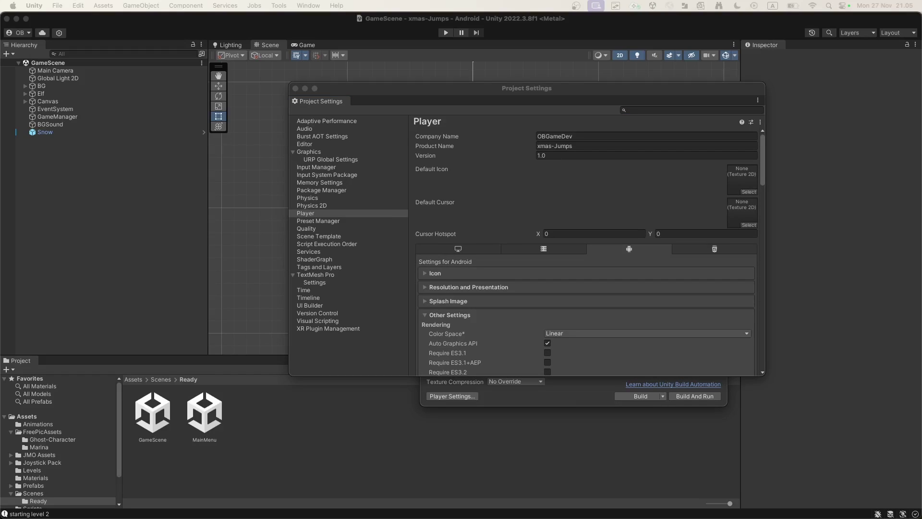
{"action": "left_click", "coordinate": [584, 137]}
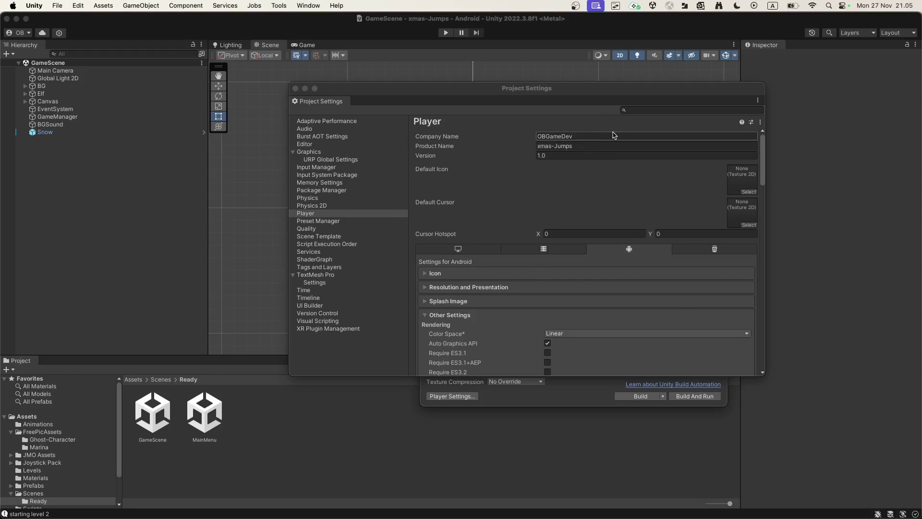
{"action": "type", "text": "miragamesstudio"}
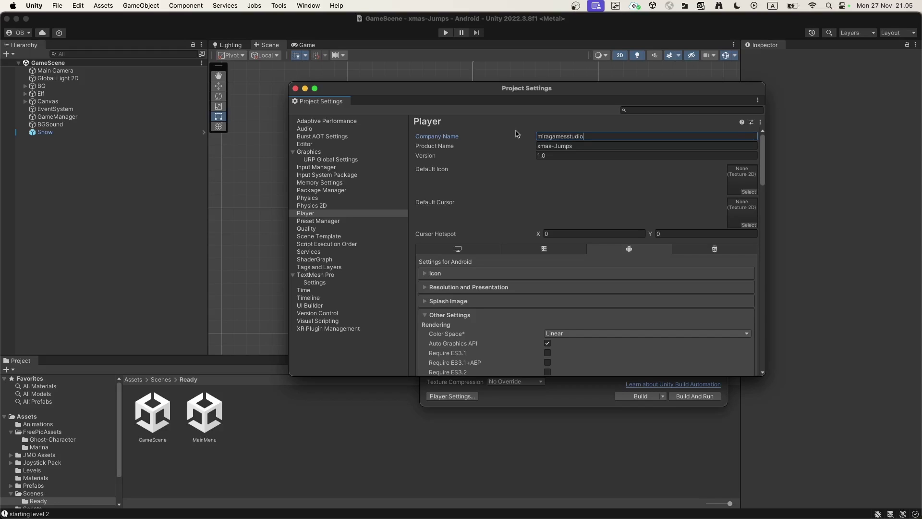
{"action": "key", "text": "Tab"}
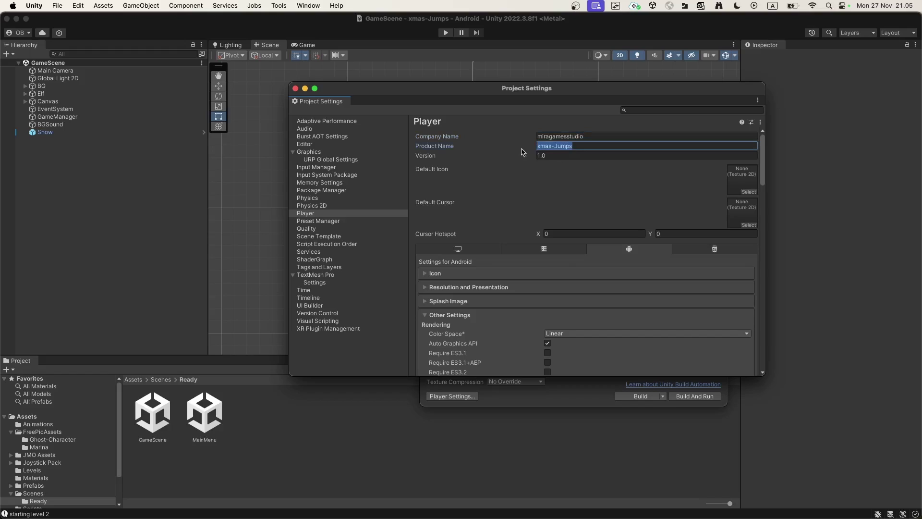
{"action": "type", "text": "Xmas Rush"}
{"action": "left_click", "coordinate": [564, 155]}
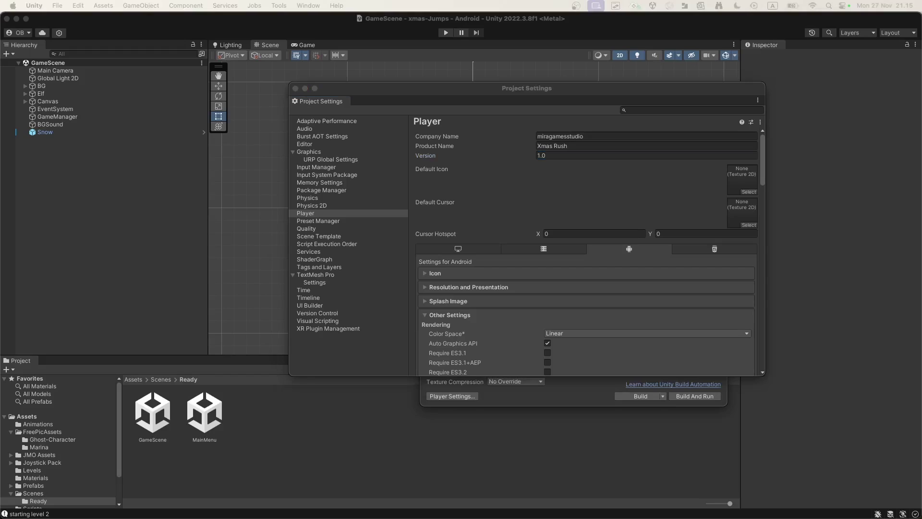
- Import the Group 36801 image and assign it as the Default Icon
{"action": "left_click_drag", "start_coordinate": [29, 514], "coordinate": [27, 418]}
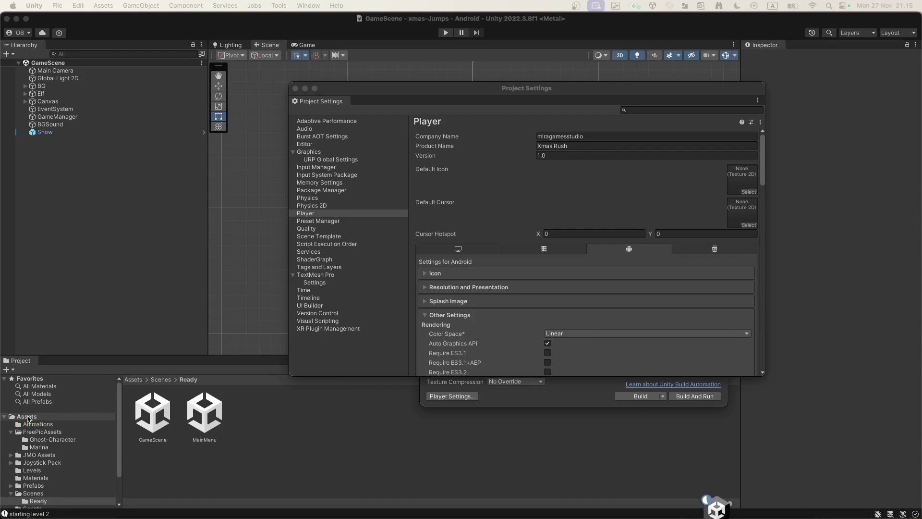
{"action": "left_click_drag", "start_coordinate": [491, 91], "coordinate": [411, 71]}
{"action": "left_click_drag", "start_coordinate": [254, 424], "coordinate": [660, 165]}
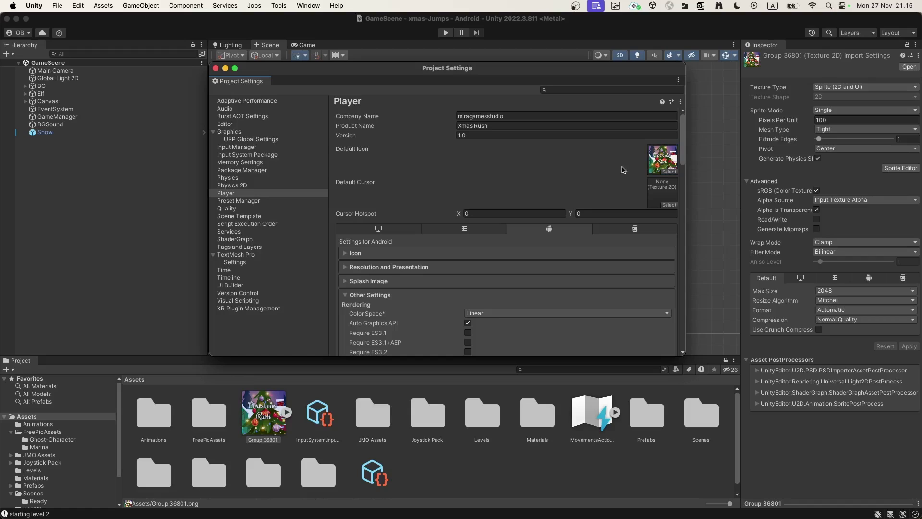
- In Resolution and Presentation, try Portrait and then Auto Rotation as default orientation
{"action": "scroll", "coordinate": [425, 299], "scroll_direction": "down", "scroll_amount": 3}
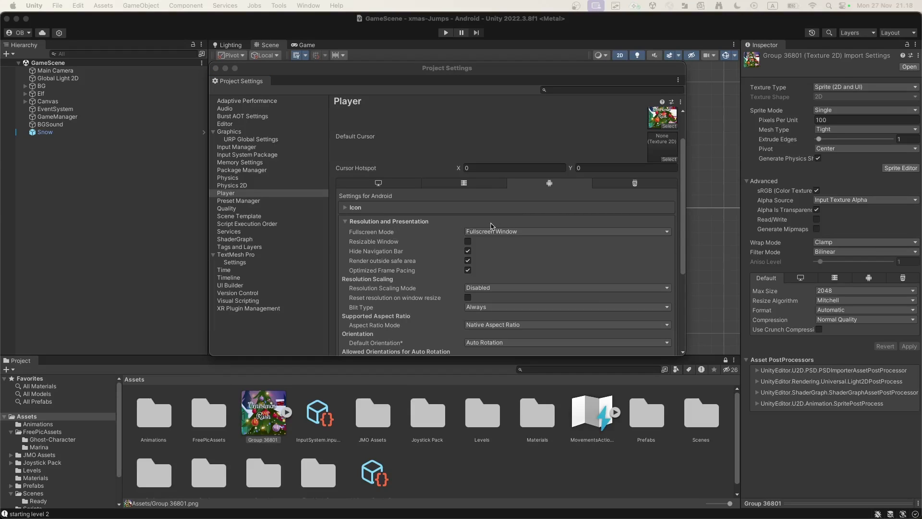
{"action": "scroll", "coordinate": [485, 222], "scroll_direction": "down", "scroll_amount": 1}
{"action": "scroll", "coordinate": [430, 240], "scroll_direction": "down", "scroll_amount": 3}
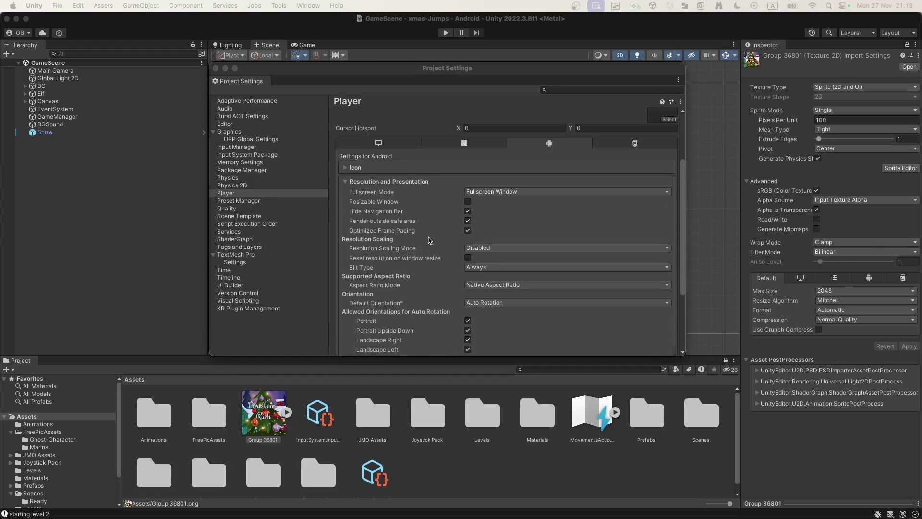
{"action": "scroll", "coordinate": [396, 268], "scroll_direction": "down", "scroll_amount": 6}
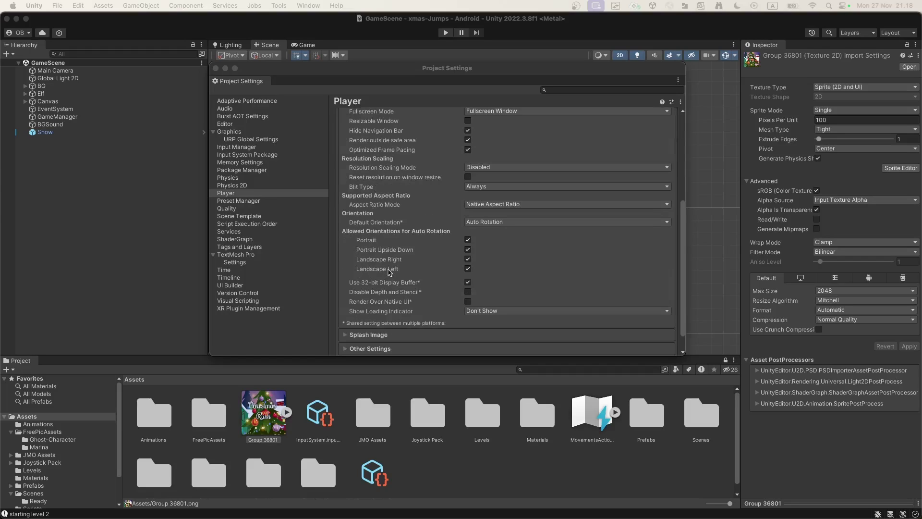
{"action": "left_click", "coordinate": [488, 223]}
{"action": "left_click", "coordinate": [488, 225]}
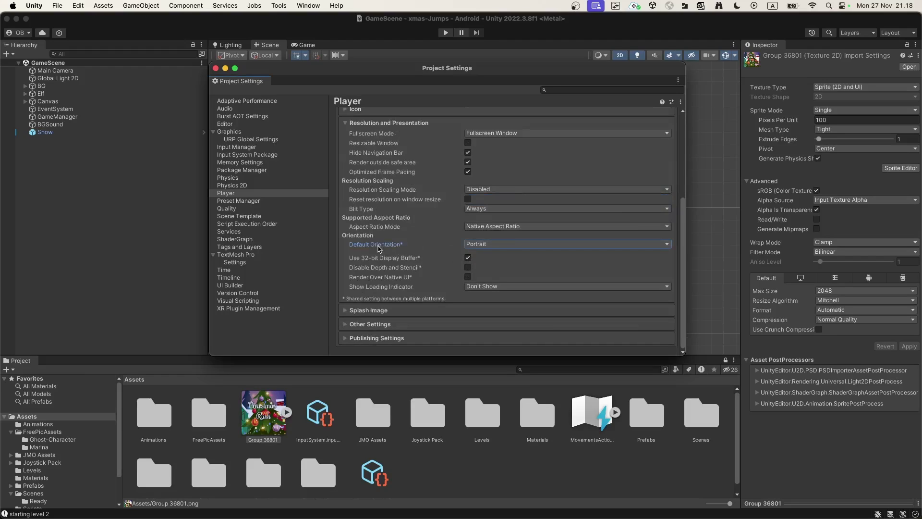
{"action": "left_click", "coordinate": [495, 245]}
{"action": "left_click", "coordinate": [489, 286]}
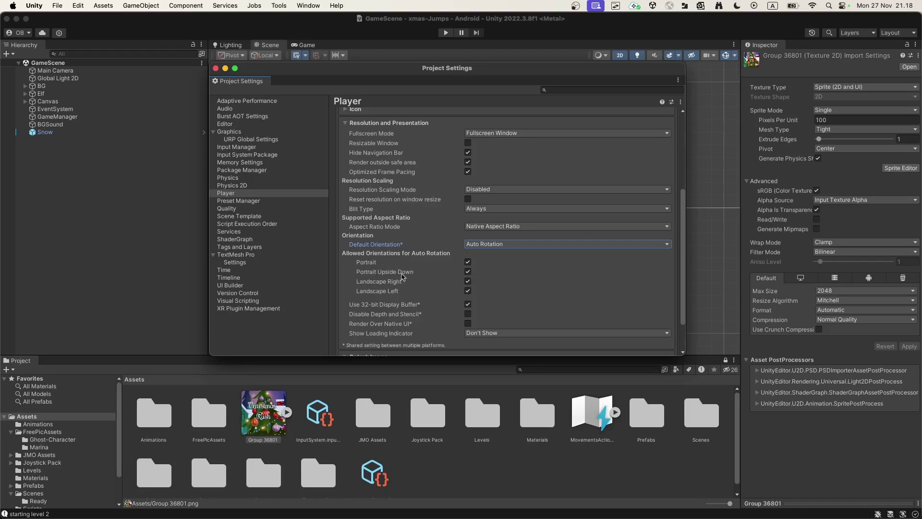
- Disallow Landscape Right and Left, settle on Portrait orientation, and expand Splash Image
{"action": "left_click", "coordinate": [499, 244]}
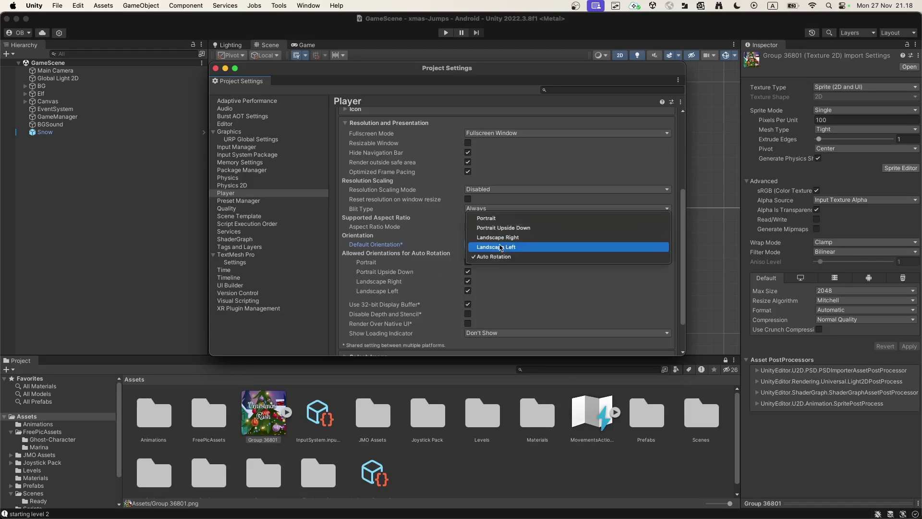
{"action": "left_click", "coordinate": [495, 222]}
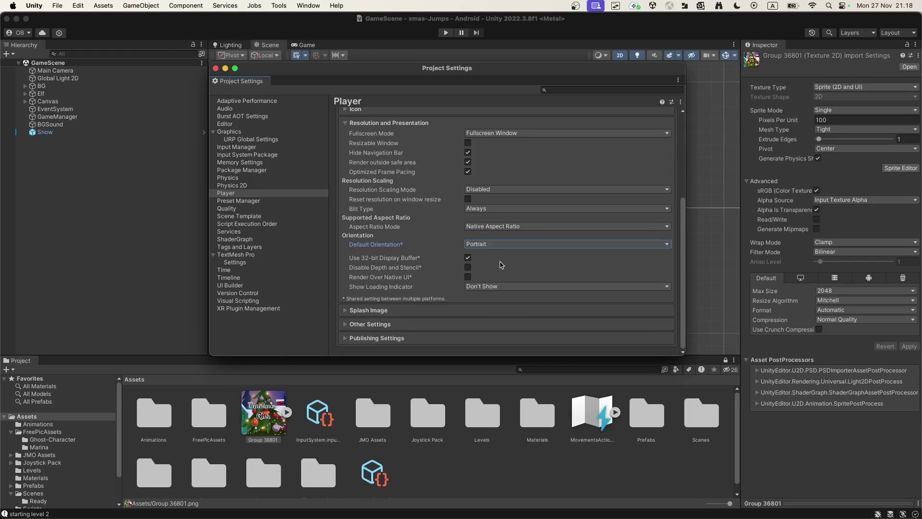
{"action": "left_click", "coordinate": [486, 244]}
{"action": "left_click", "coordinate": [484, 290]}
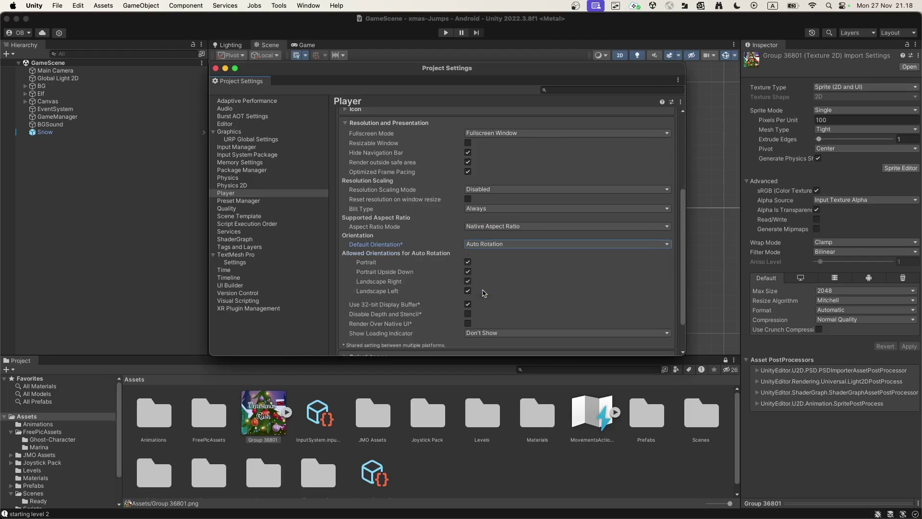
{"action": "left_click", "coordinate": [468, 281]}
{"action": "left_click", "coordinate": [468, 291]}
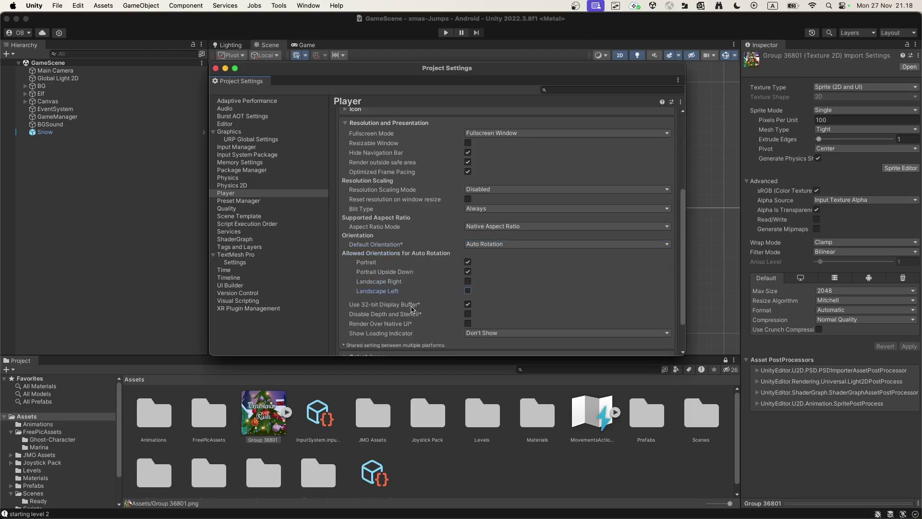
{"action": "left_click", "coordinate": [498, 245]}
{"action": "left_click", "coordinate": [485, 206]}
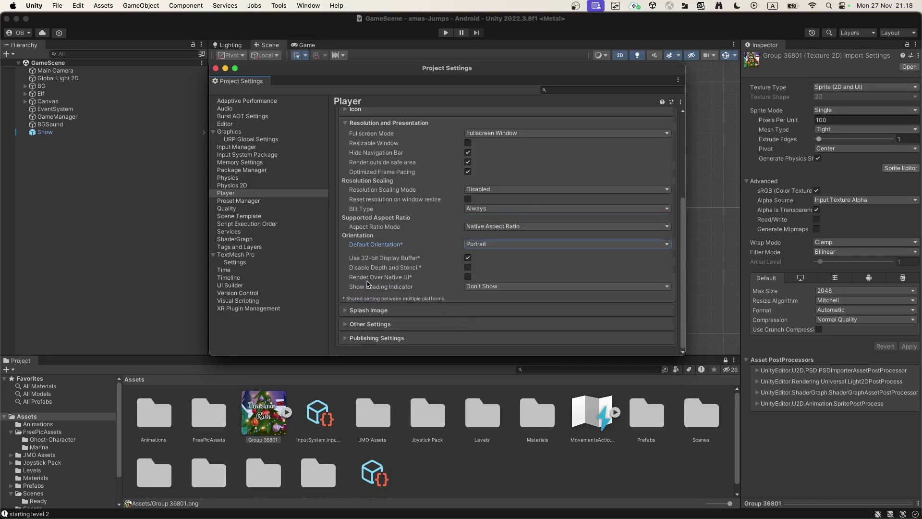
{"action": "left_click", "coordinate": [369, 310]}
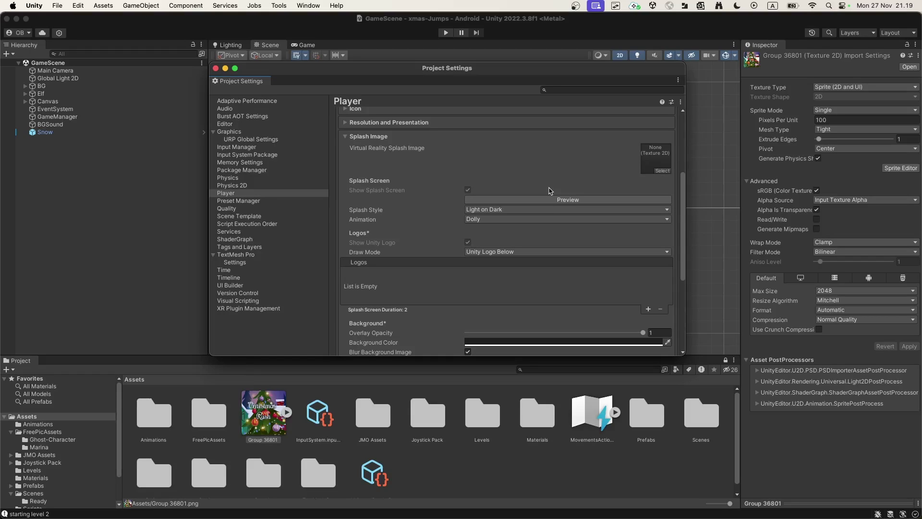
- Preview the splash screen in the Game view and bring Project Settings back to front
{"action": "left_click_drag", "start_coordinate": [370, 70], "coordinate": [325, 117]}
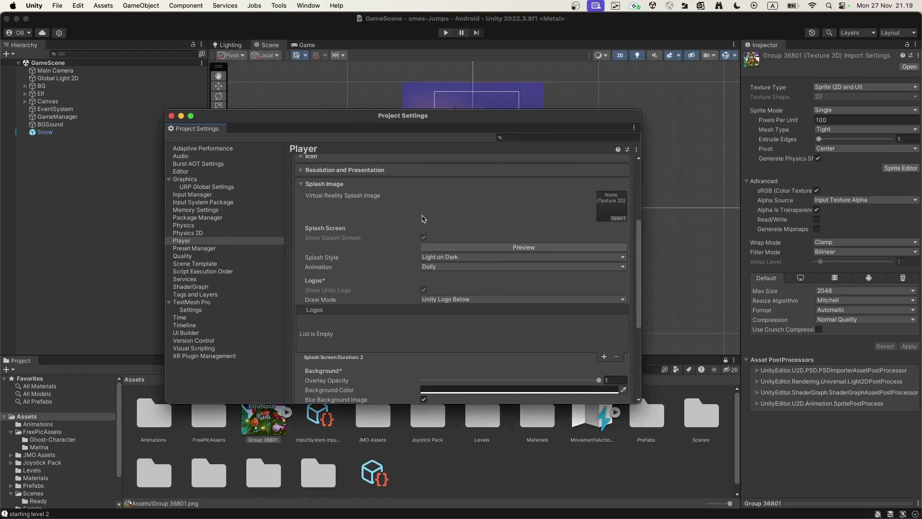
{"action": "left_click", "coordinate": [485, 247]}
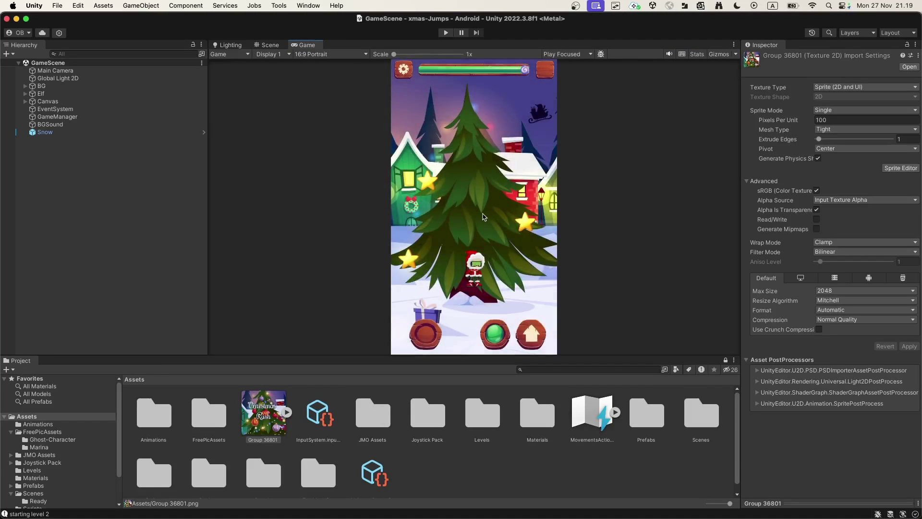
{"action": "key", "text": "ctrl+Up"}
{"action": "key", "text": "ctrl+Up"}
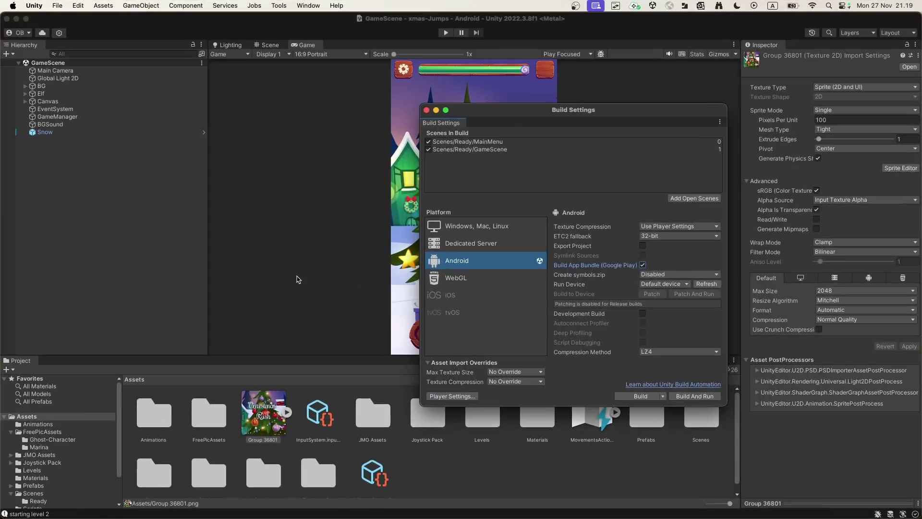
{"action": "key", "text": "ctrl+Up"}
{"action": "left_click", "coordinate": [335, 199]}
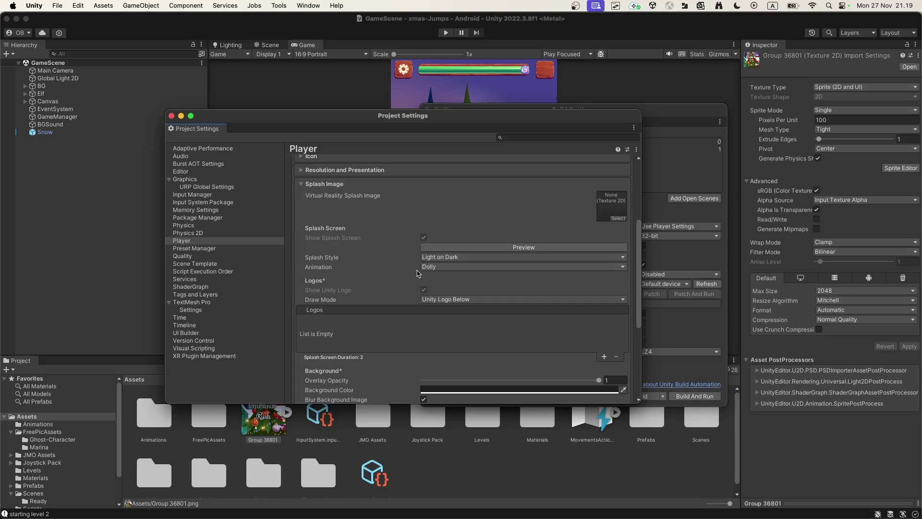
- Add and then remove an empty splash logo entry, then scroll down to Other Settings
{"action": "scroll", "coordinate": [469, 349], "scroll_direction": "down", "scroll_amount": 1}
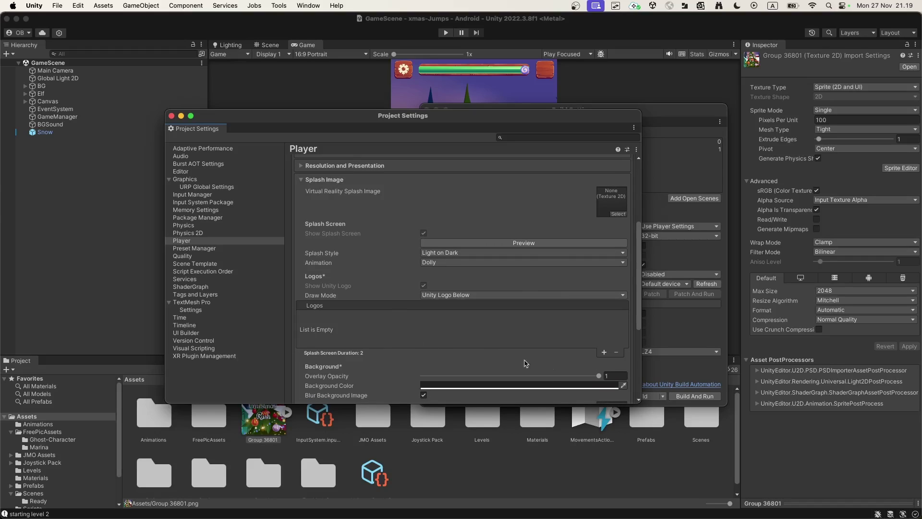
{"action": "left_click", "coordinate": [604, 352]}
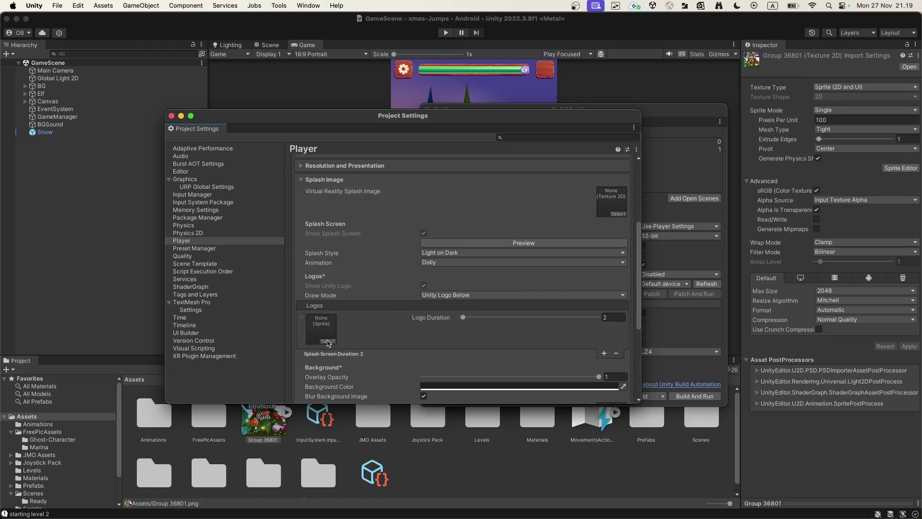
{"action": "left_click", "coordinate": [616, 354]}
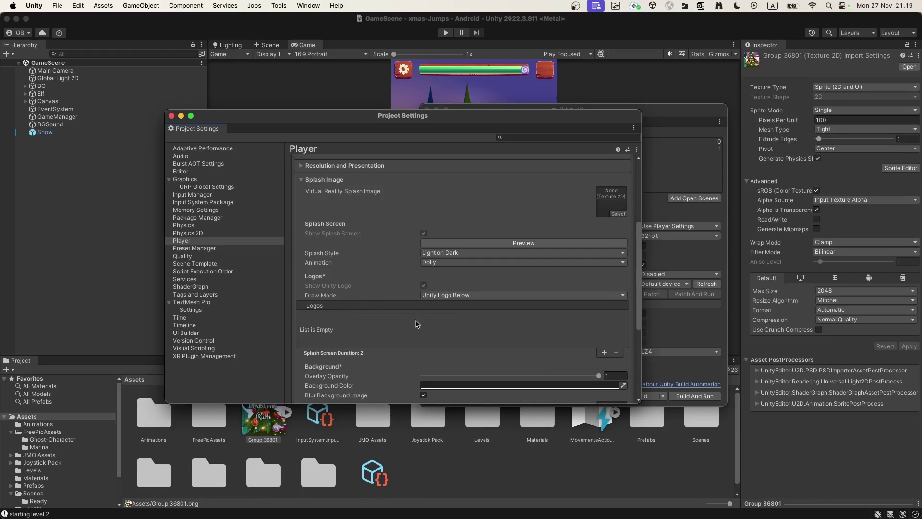
{"action": "scroll", "coordinate": [356, 344], "scroll_direction": "down", "scroll_amount": 3}
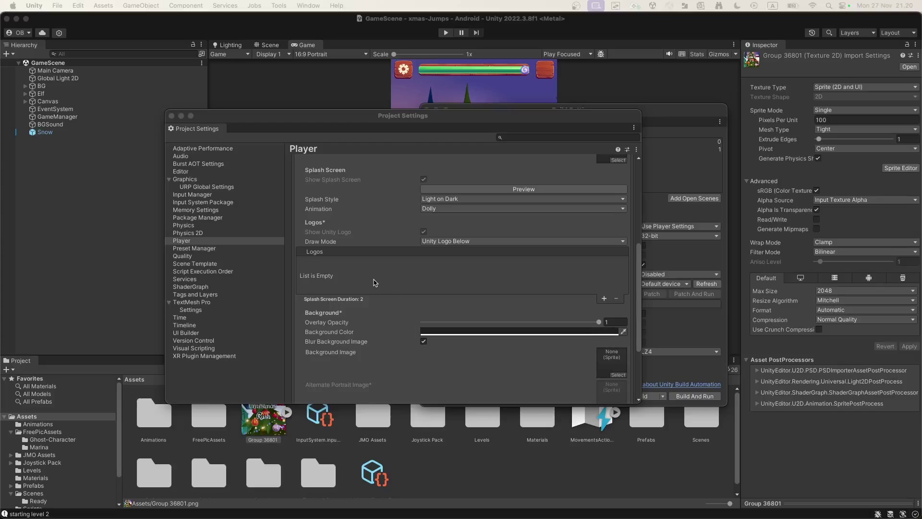
{"action": "scroll", "coordinate": [377, 358], "scroll_direction": "down", "scroll_amount": 1}
{"action": "scroll", "coordinate": [377, 359], "scroll_direction": "down", "scroll_amount": 1}
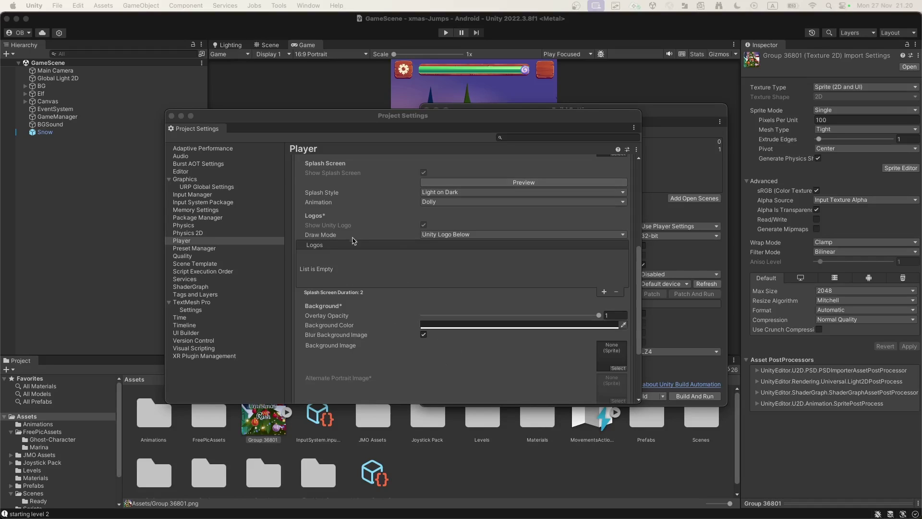
{"action": "scroll", "coordinate": [540, 249], "scroll_direction": "up", "scroll_amount": 5}
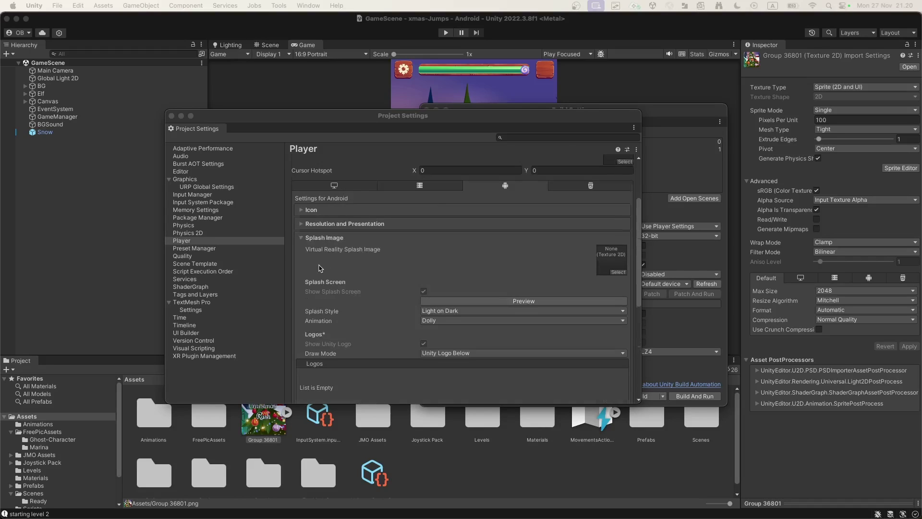
{"action": "scroll", "coordinate": [321, 269], "scroll_direction": "down", "scroll_amount": 4}
- Scroll through Other Settings to the Identification and Configuration sections
{"action": "scroll", "coordinate": [322, 360], "scroll_direction": "up", "scroll_amount": 5}
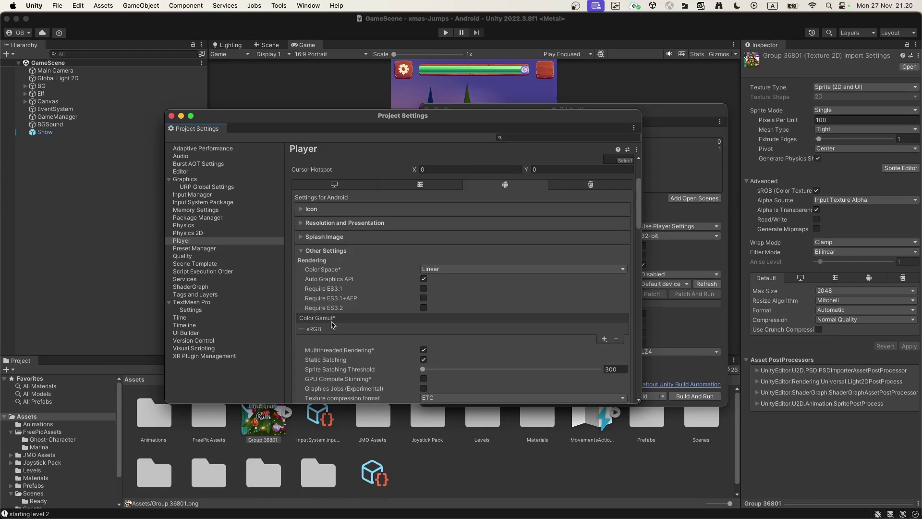
{"action": "scroll", "coordinate": [333, 325], "scroll_direction": "down", "scroll_amount": 1}
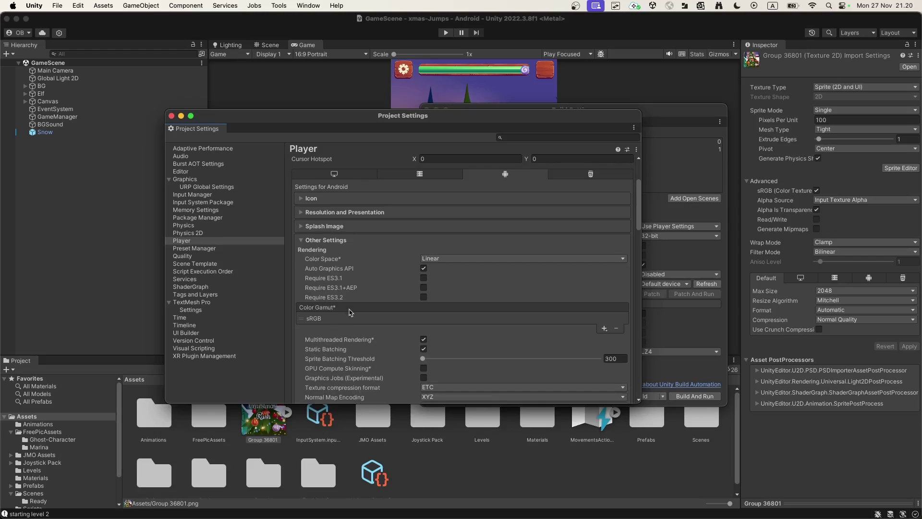
{"action": "scroll", "coordinate": [339, 312], "scroll_direction": "down", "scroll_amount": 6}
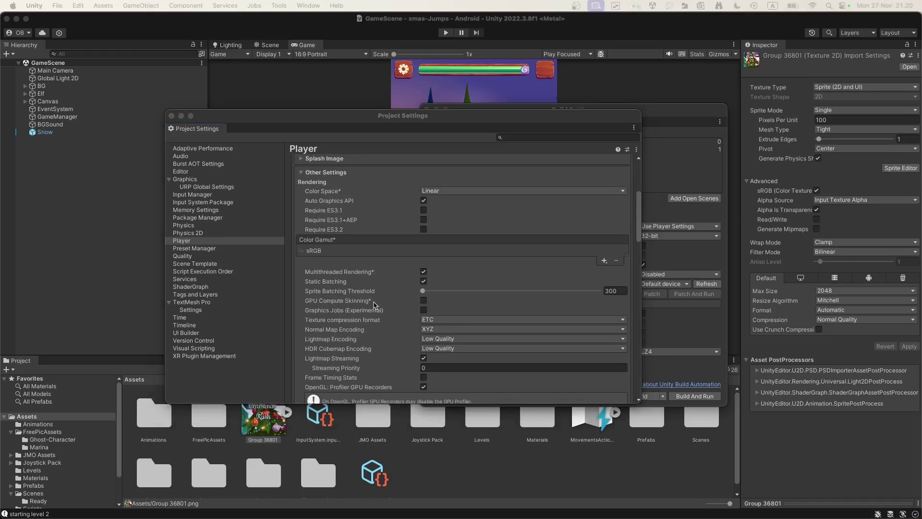
{"action": "scroll", "coordinate": [348, 335], "scroll_direction": "down", "scroll_amount": 20}
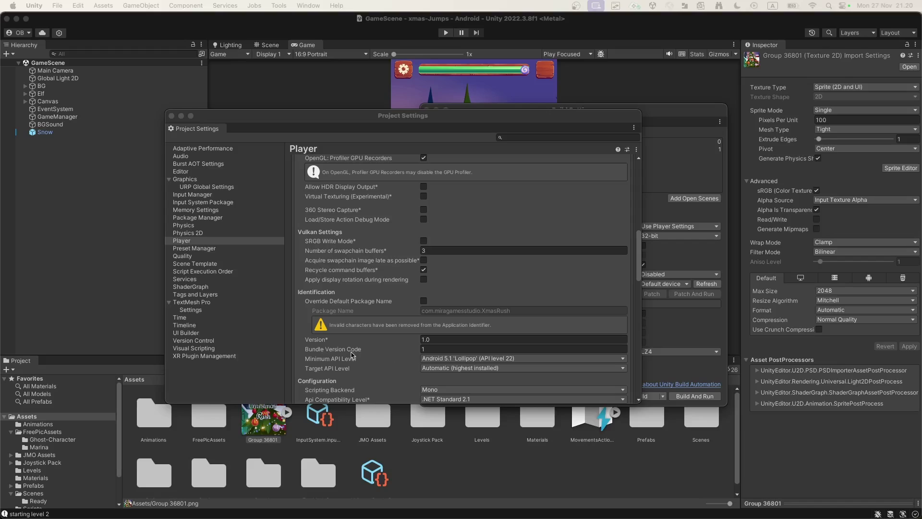
{"action": "scroll", "coordinate": [344, 351], "scroll_direction": "down", "scroll_amount": 1}
{"action": "scroll", "coordinate": [343, 351], "scroll_direction": "down", "scroll_amount": 2}
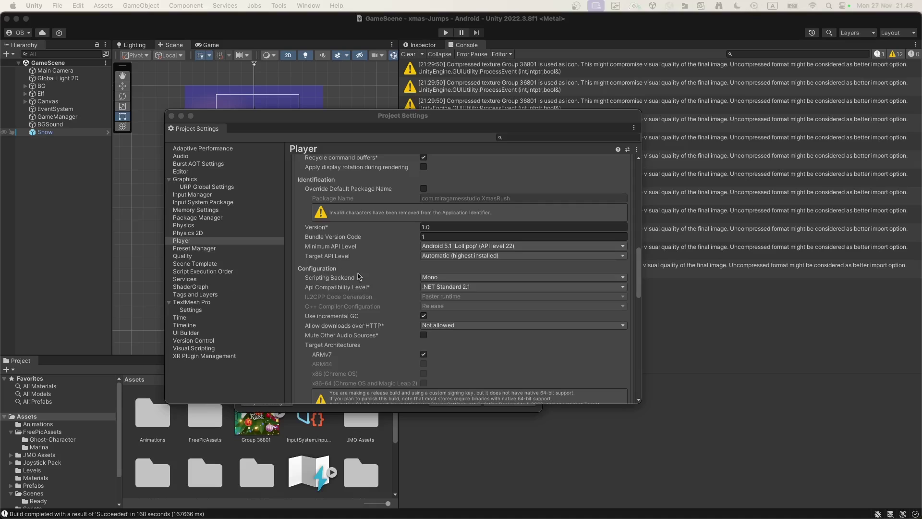
- Switch the scripting backend to IL2CPP and add ARM64 as a target architecture
{"action": "left_click", "coordinate": [431, 278]}
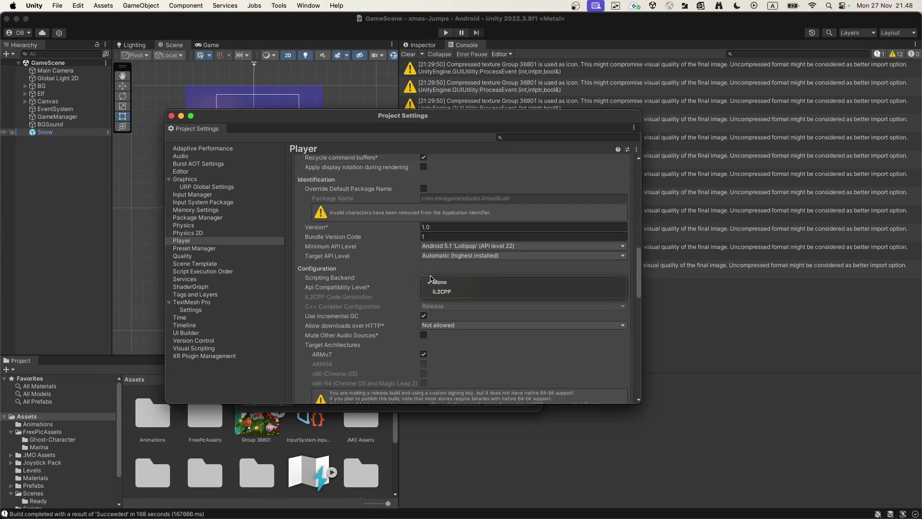
{"action": "left_click", "coordinate": [459, 294]}
{"action": "scroll", "coordinate": [357, 344], "scroll_direction": "down", "scroll_amount": 2}
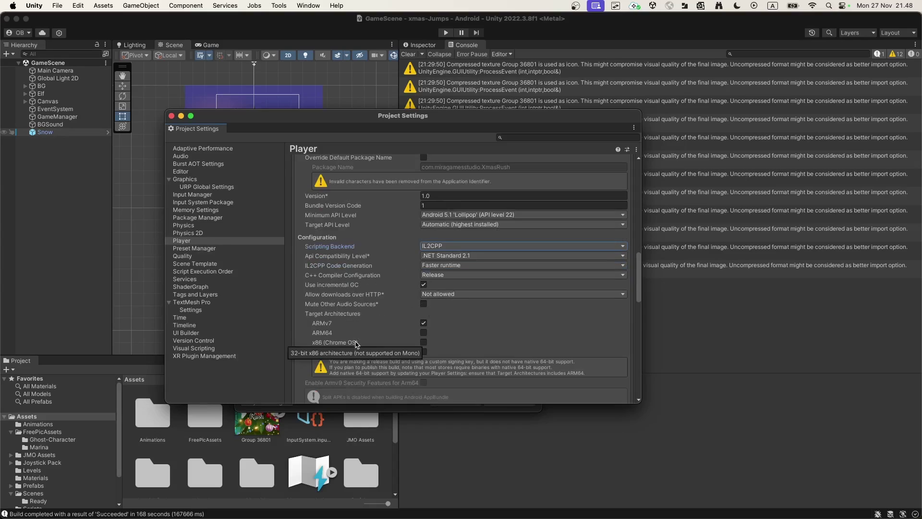
{"action": "left_click", "coordinate": [424, 332]}
- Scroll down and open the Target API Level dropdown
{"action": "scroll", "coordinate": [356, 356], "scroll_direction": "down", "scroll_amount": 1}
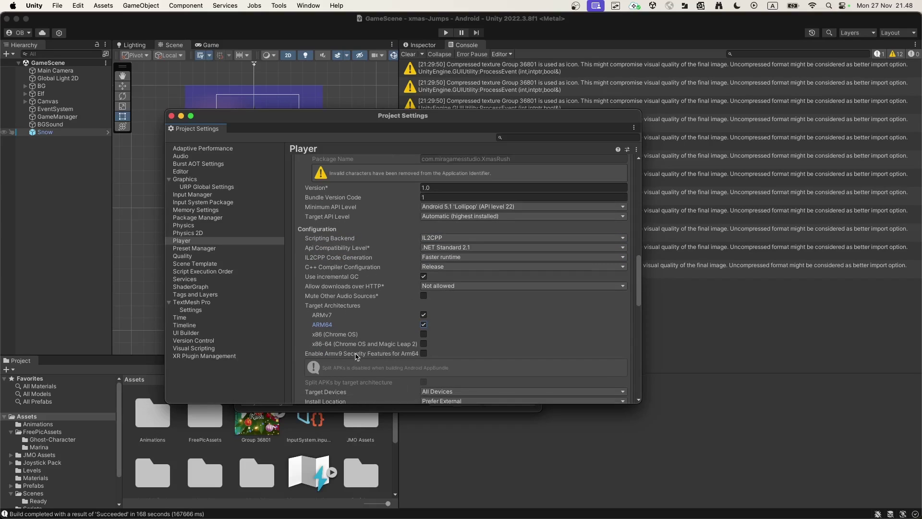
{"action": "scroll", "coordinate": [356, 356], "scroll_direction": "down", "scroll_amount": 2}
{"action": "scroll", "coordinate": [353, 343], "scroll_direction": "down", "scroll_amount": 2}
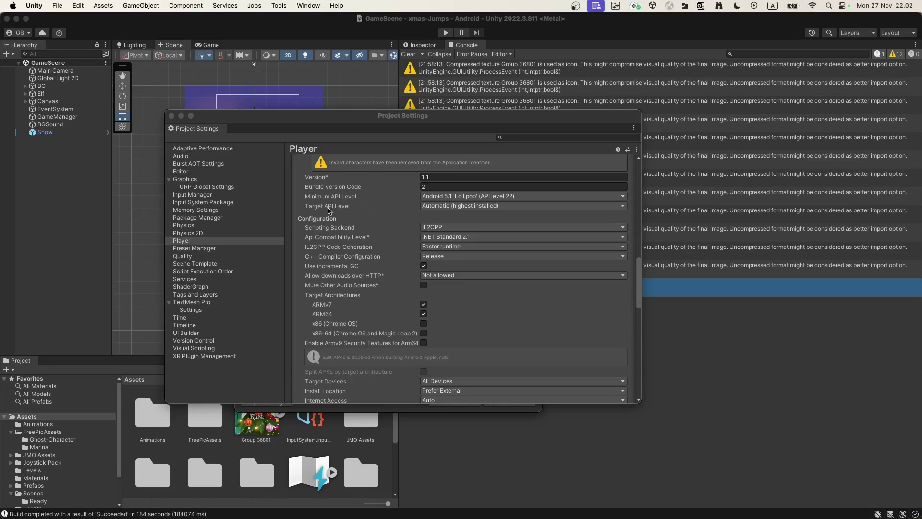
{"action": "left_click", "coordinate": [323, 211]}
{"action": "left_click", "coordinate": [461, 206]}
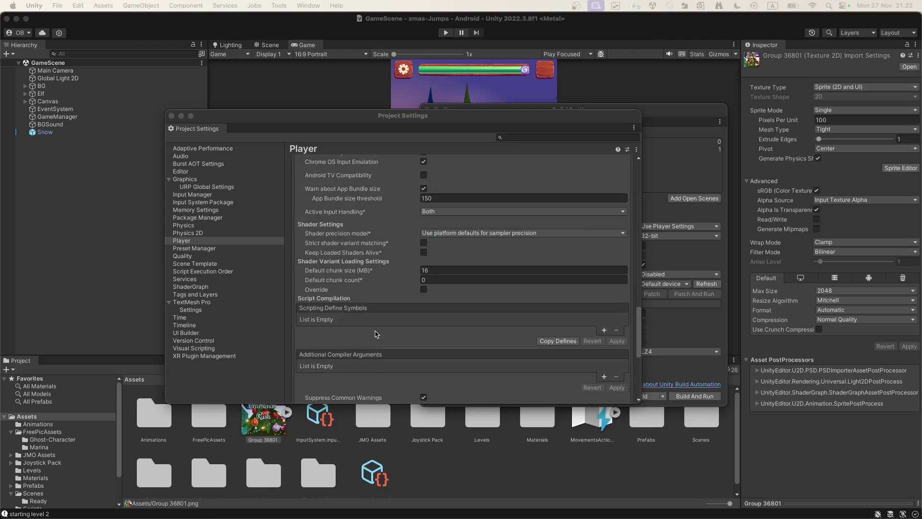
{"action": "scroll", "coordinate": [370, 333], "scroll_direction": "down", "scroll_amount": 5}
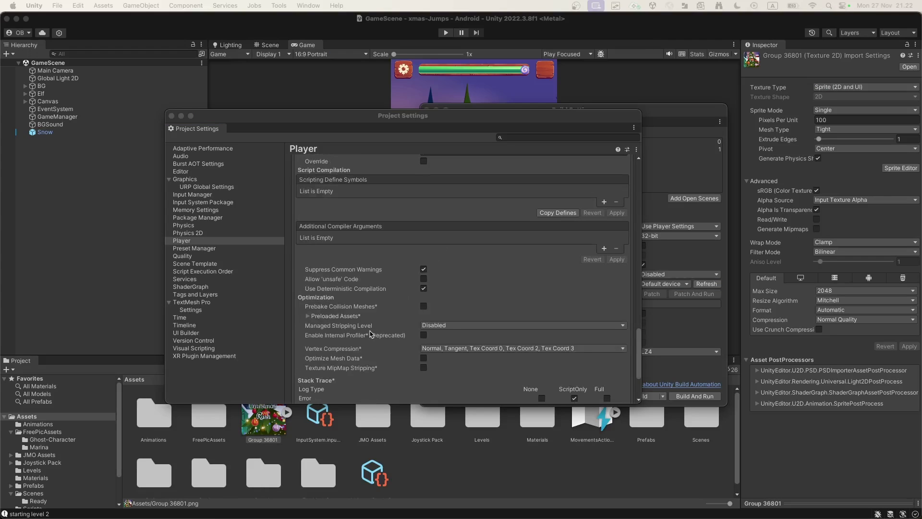
- Turn off stack traces for Log messages, then scroll down to the Publishing Settings section
{"action": "scroll", "coordinate": [370, 334], "scroll_direction": "down", "scroll_amount": 2}
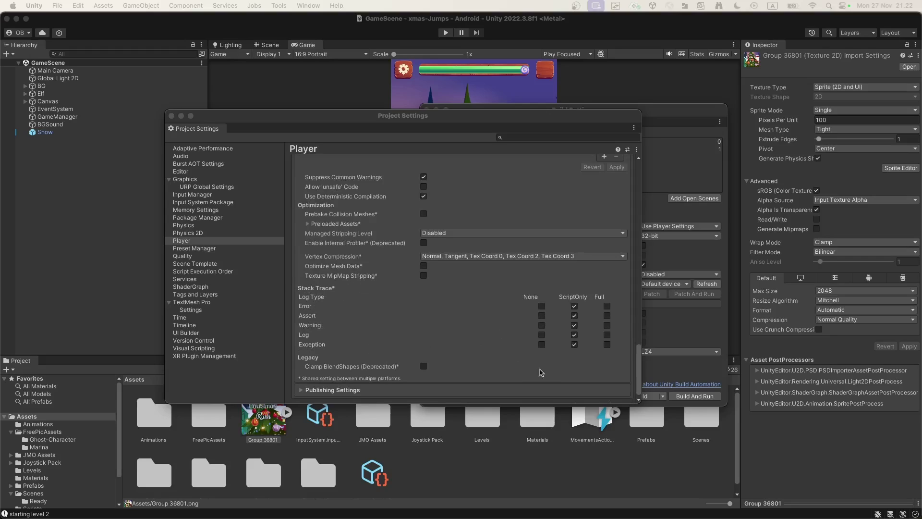
{"action": "left_click", "coordinate": [541, 334]}
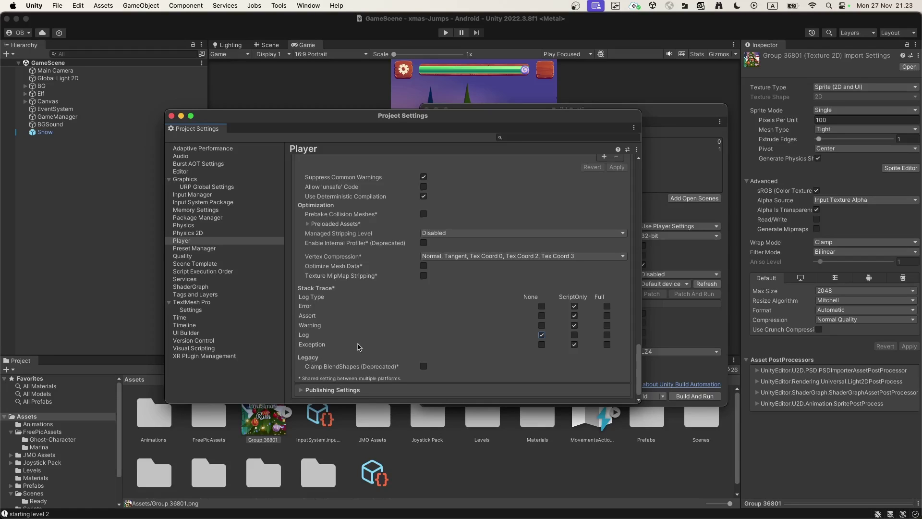
{"action": "scroll", "coordinate": [358, 347], "scroll_direction": "up", "scroll_amount": 4}
{"action": "scroll", "coordinate": [357, 347], "scroll_direction": "down", "scroll_amount": 3}
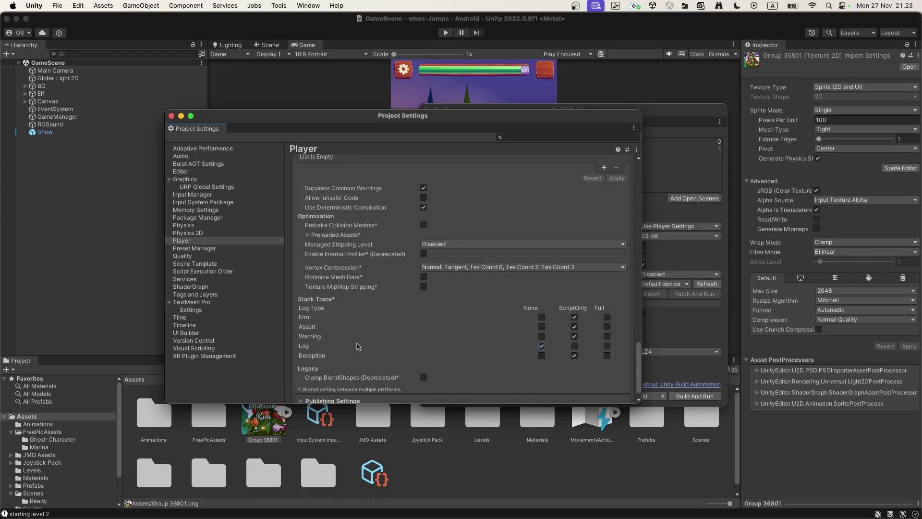
{"action": "scroll", "coordinate": [358, 322], "scroll_direction": "down", "scroll_amount": 7}
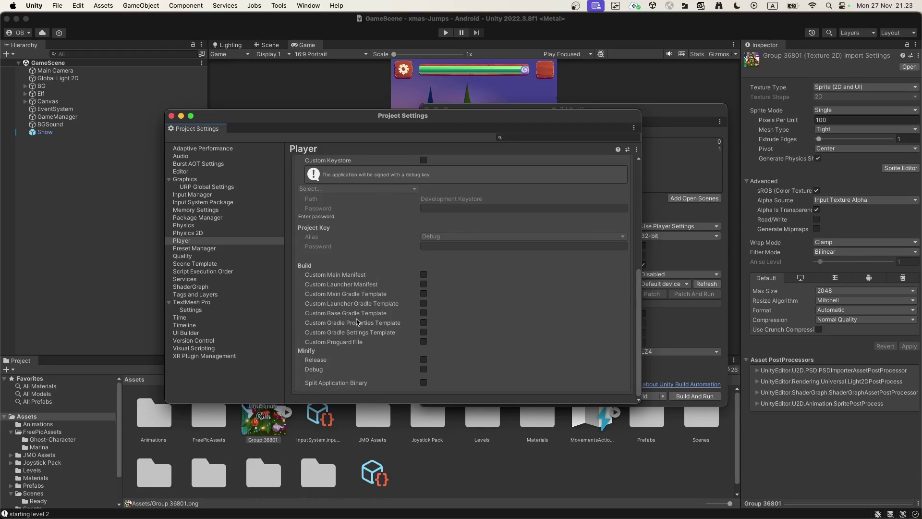
{"action": "scroll", "coordinate": [361, 331], "scroll_direction": "up", "scroll_amount": 4}
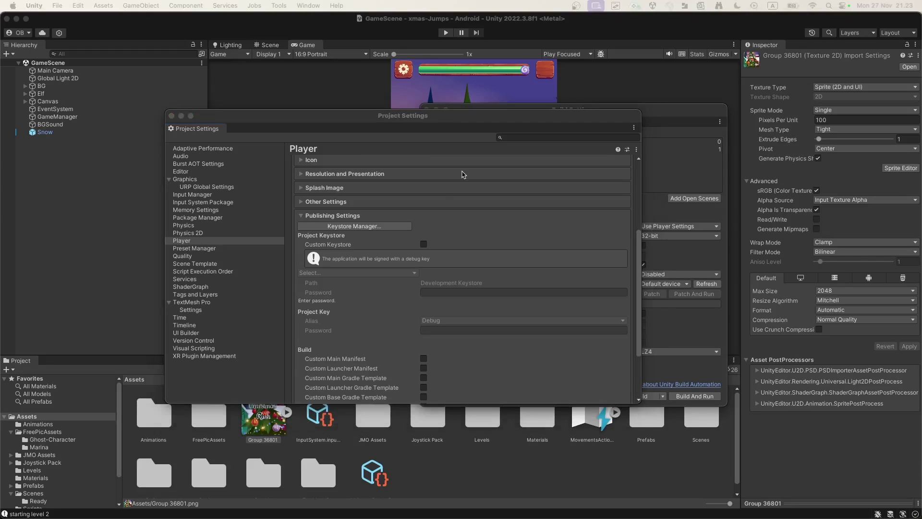
- Open the Keystore Manager and start creating a new keystore file for the game
{"action": "left_click", "coordinate": [342, 226]}
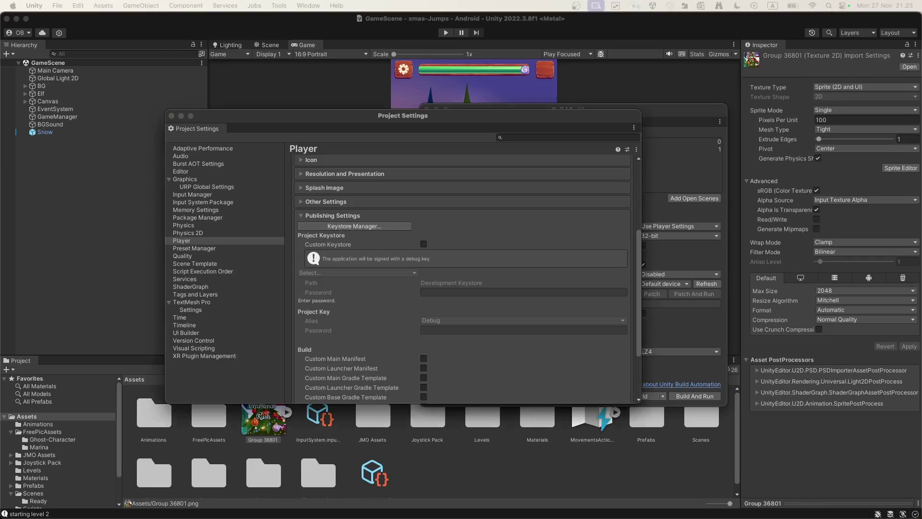
{"action": "left_click", "coordinate": [334, 210]}
{"action": "mouse_move", "coordinate": [333, 227]}
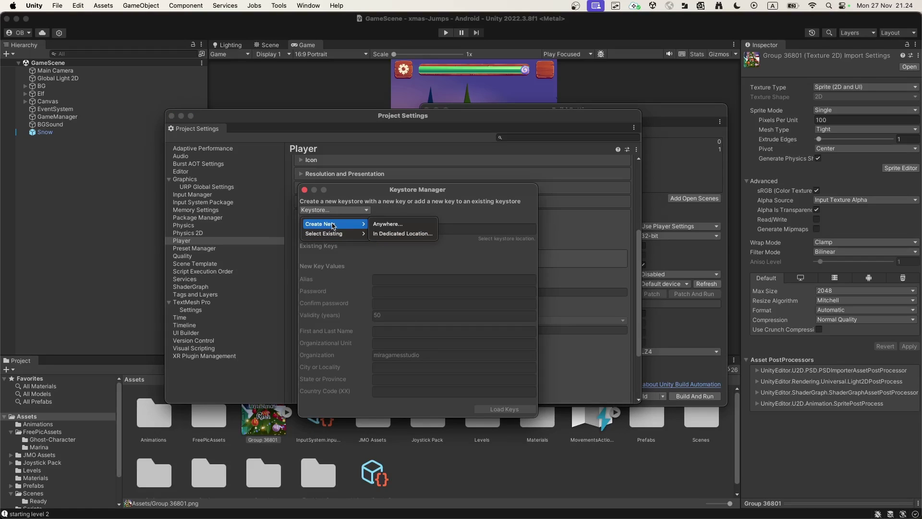
{"action": "left_click", "coordinate": [388, 224]}
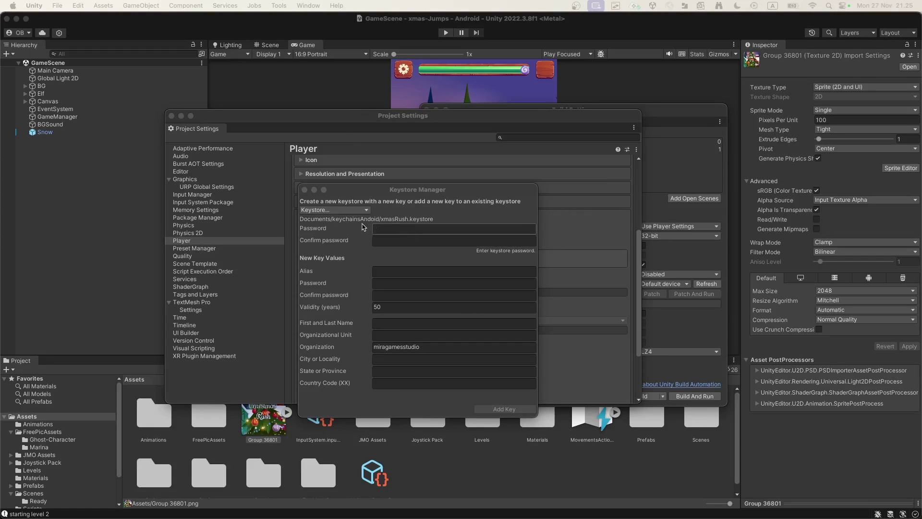
- Fill in and confirm the keystore password, the key alias xmasrush, and a confirmed key password
{"action": "left_click", "coordinate": [402, 230]}
{"action": "key", "text": "super+v"}
{"action": "key", "text": "Tab"}
{"action": "key", "text": "super+v"}
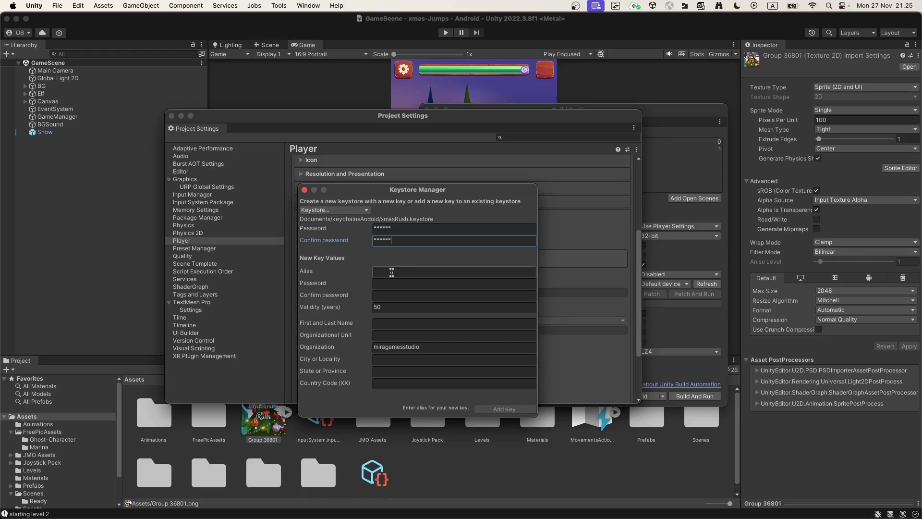
{"action": "left_click", "coordinate": [391, 272]}
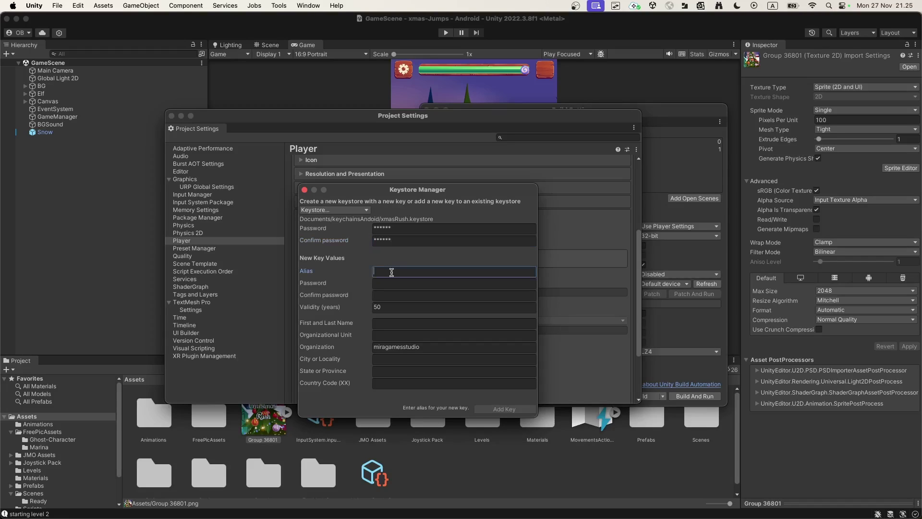
{"action": "type", "text": "xmasRush"}
{"action": "left_click", "coordinate": [391, 285]}
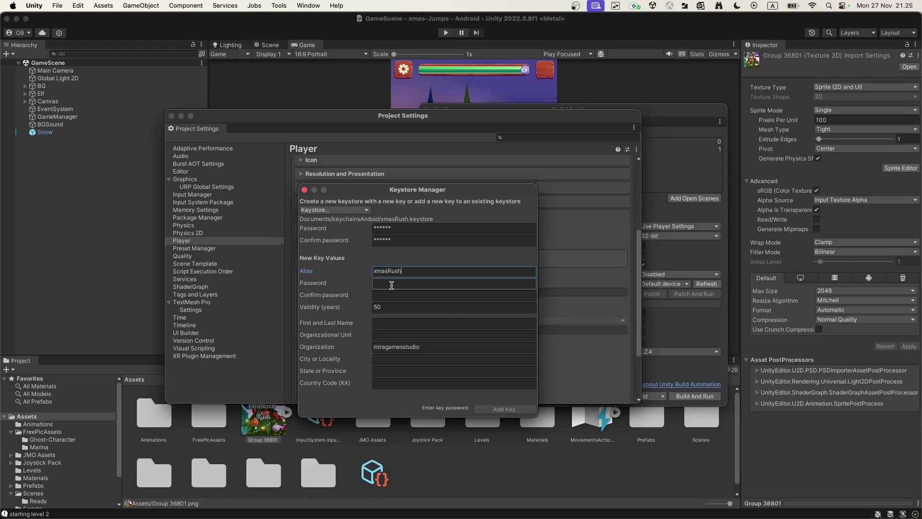
{"action": "type", "text": "******"}
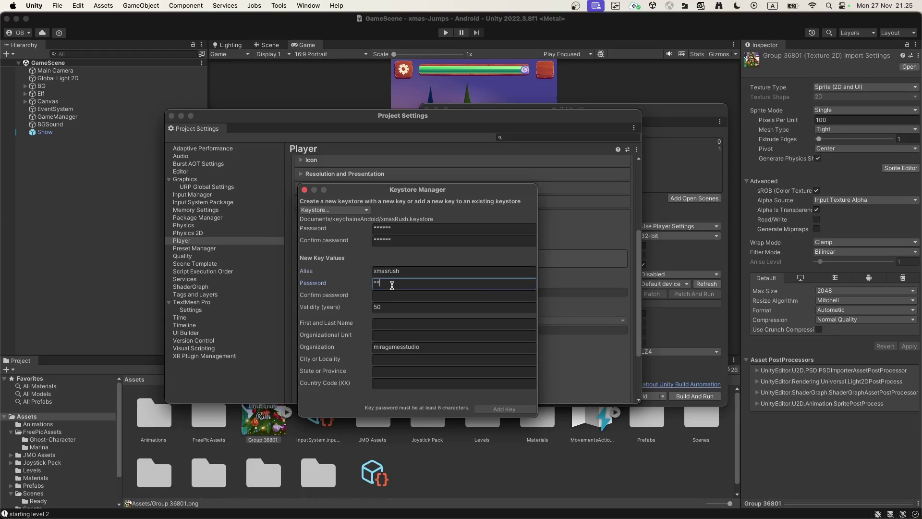
{"action": "key", "text": "Tab"}
{"action": "type", "text": "******"}
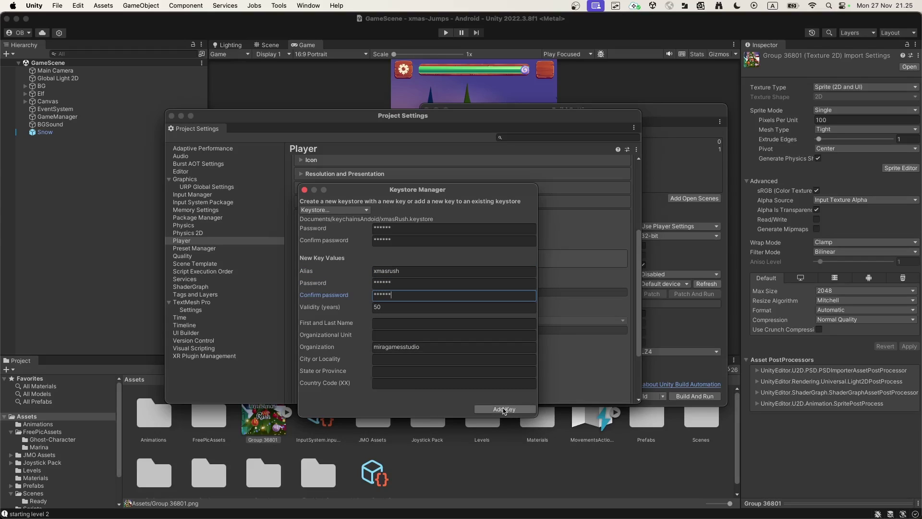
- Add the signing key and make xmasRush.keystore the project's custom keystore
{"action": "left_click", "coordinate": [503, 409]}
{"action": "left_click", "coordinate": [450, 281]}
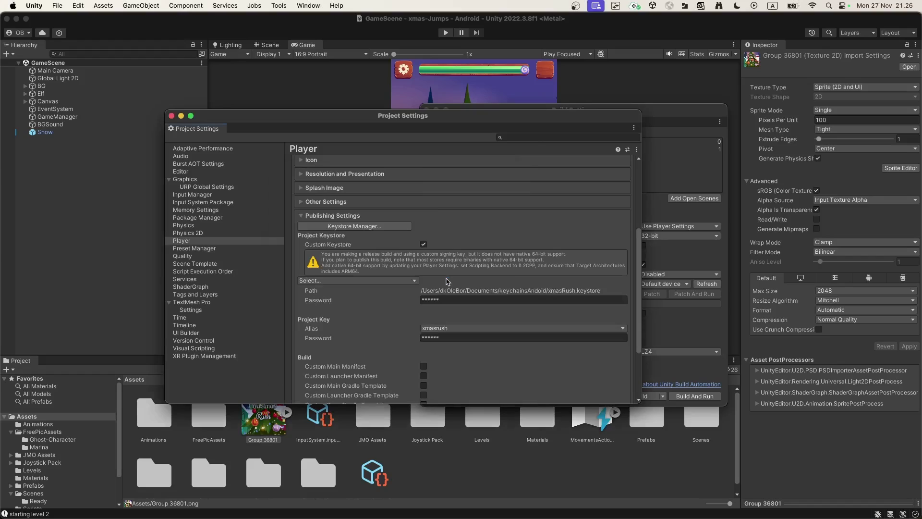
{"action": "scroll", "coordinate": [447, 281], "scroll_direction": "down", "scroll_amount": 2}
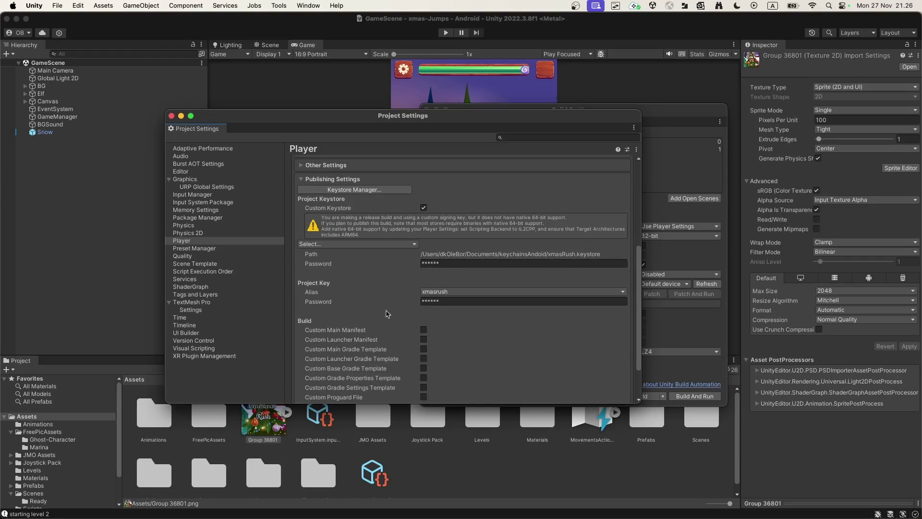
{"action": "scroll", "coordinate": [355, 313], "scroll_direction": "down", "scroll_amount": 2}
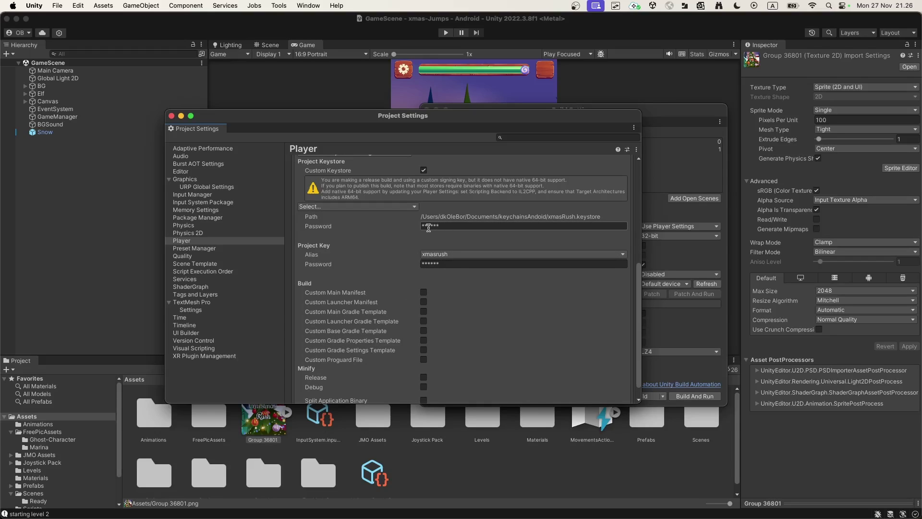
{"action": "scroll", "coordinate": [408, 271], "scroll_direction": "up", "scroll_amount": 2}
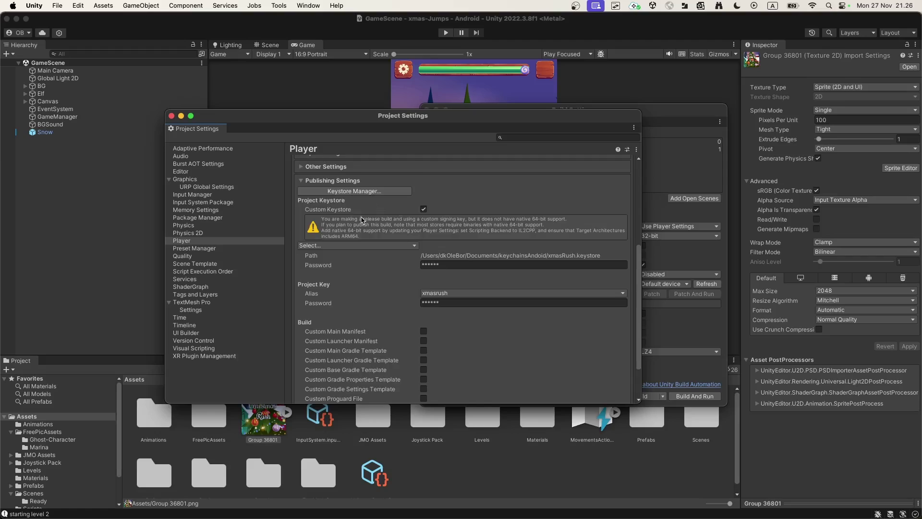
{"action": "scroll", "coordinate": [370, 250], "scroll_direction": "down", "scroll_amount": 2}
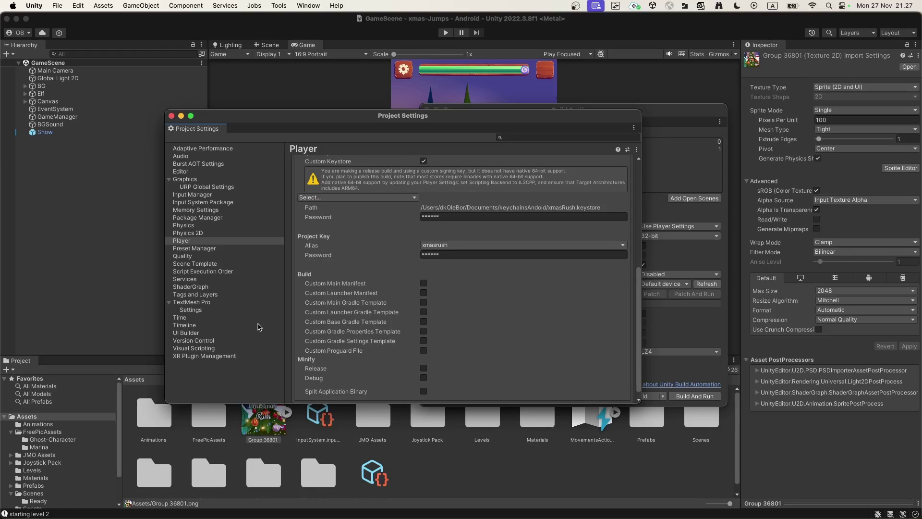
{"action": "scroll", "coordinate": [370, 286], "scroll_direction": "down", "scroll_amount": 1}
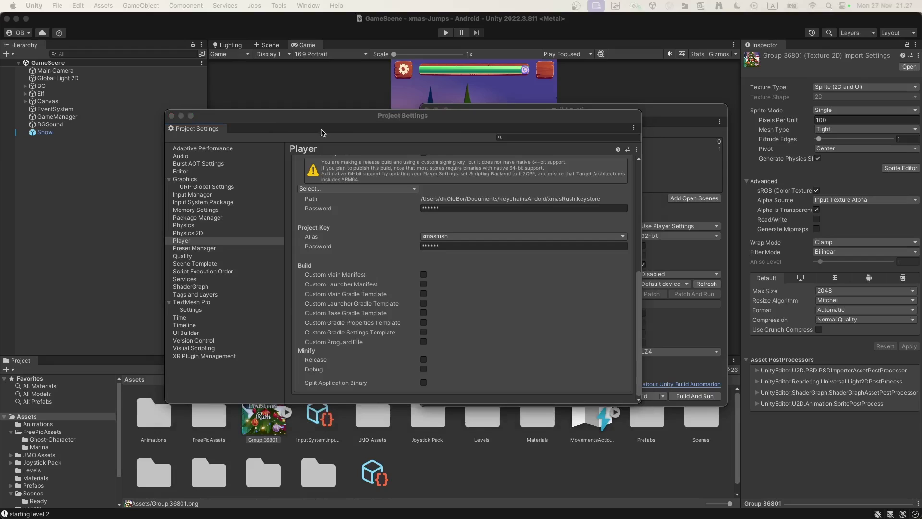
- Close Project Settings, build the Android app bundle, and switch to the browser's Google Play page
{"action": "left_click", "coordinate": [171, 116]}
{"action": "left_click_drag", "start_coordinate": [566, 115], "coordinate": [379, 120]}
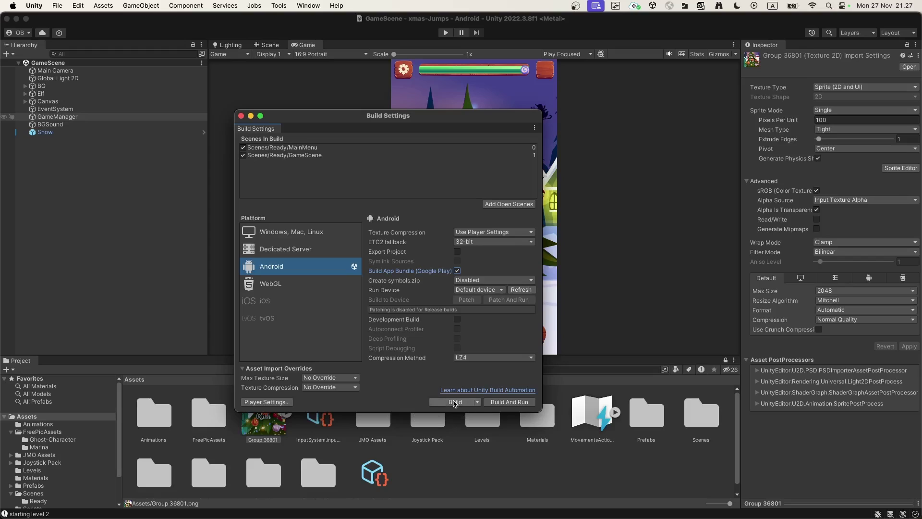
{"action": "left_click", "coordinate": [454, 402]}
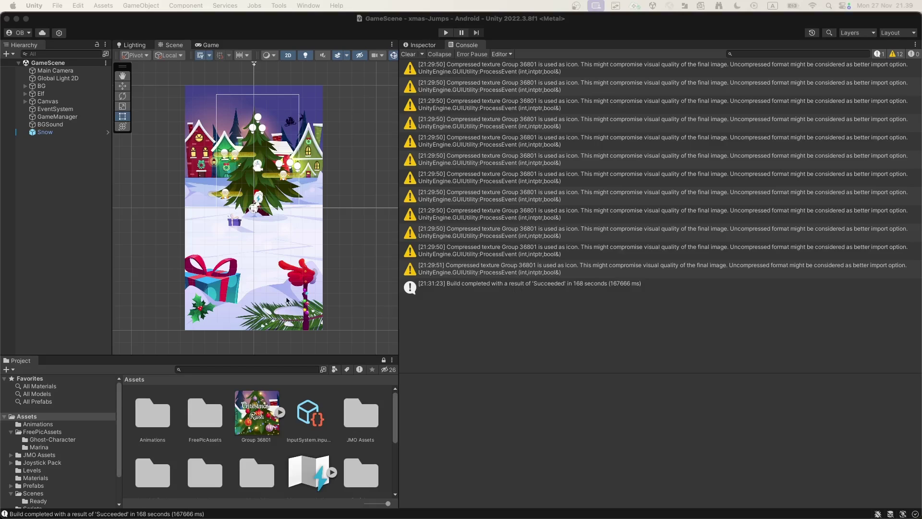
{"action": "key", "text": "ctrl+Up"}
{"action": "key", "text": "ctrl+Right"}
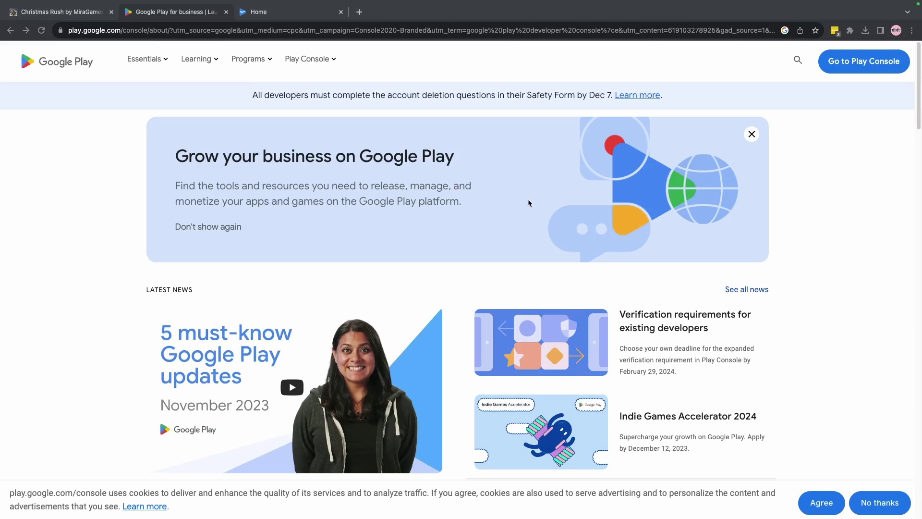
- From the Play Console home page, start a new app named 'Xmas Rush'
{"action": "left_click", "coordinate": [290, 18]}
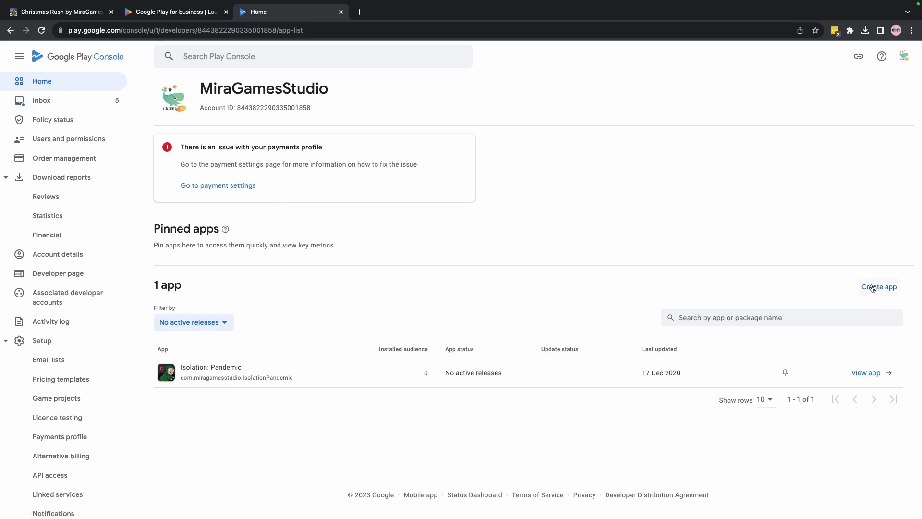
{"action": "left_click", "coordinate": [873, 288]}
{"action": "left_click", "coordinate": [393, 153]}
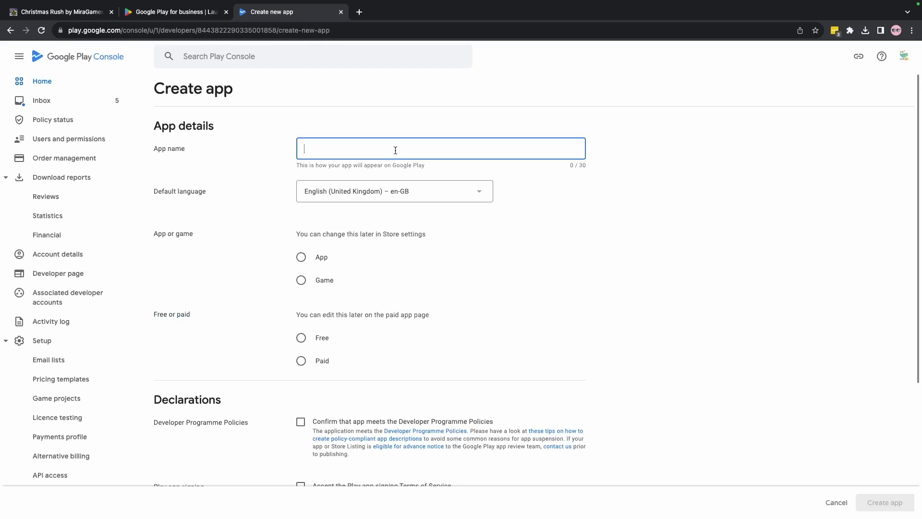
{"action": "type", "text": "Xmas Rush"}
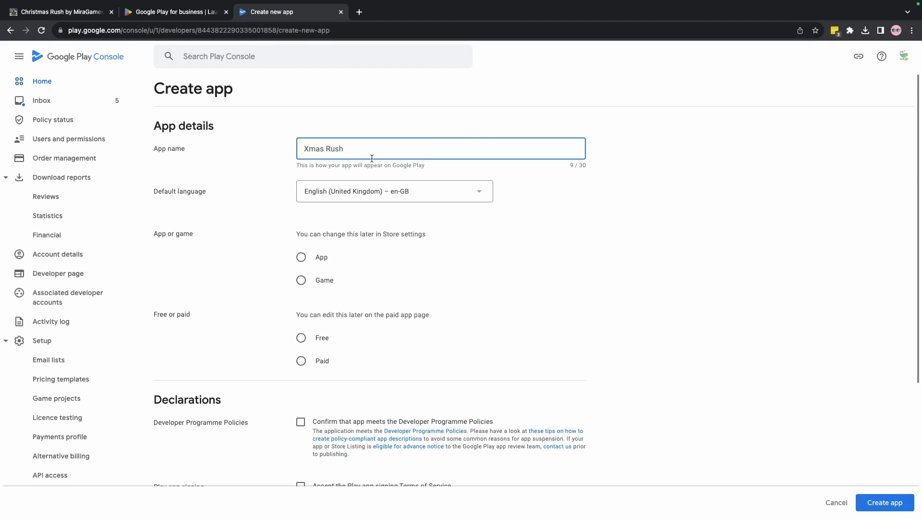
- Mark the app as a free game, accept all three declarations, and create it
{"action": "left_click", "coordinate": [301, 281]}
{"action": "scroll", "coordinate": [224, 284], "scroll_direction": "down", "scroll_amount": 2}
{"action": "left_click", "coordinate": [301, 273]}
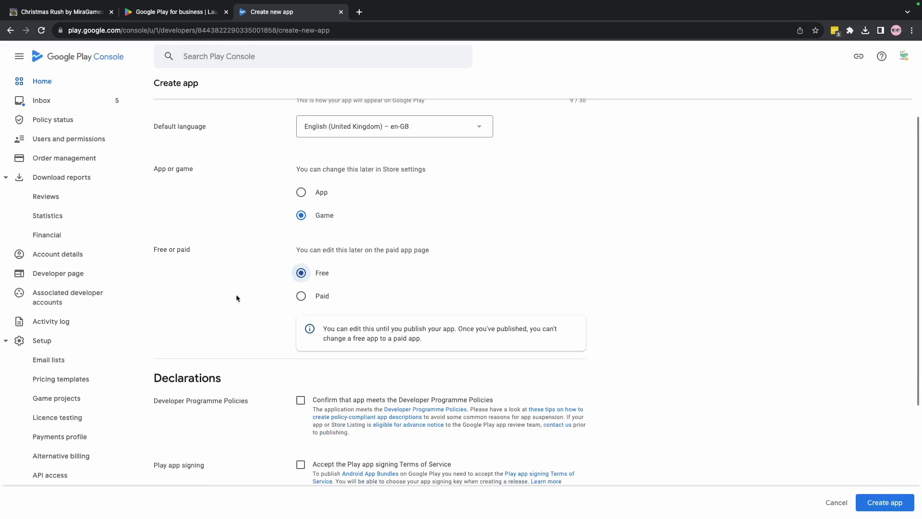
{"action": "scroll", "coordinate": [236, 297], "scroll_direction": "down", "scroll_amount": 4}
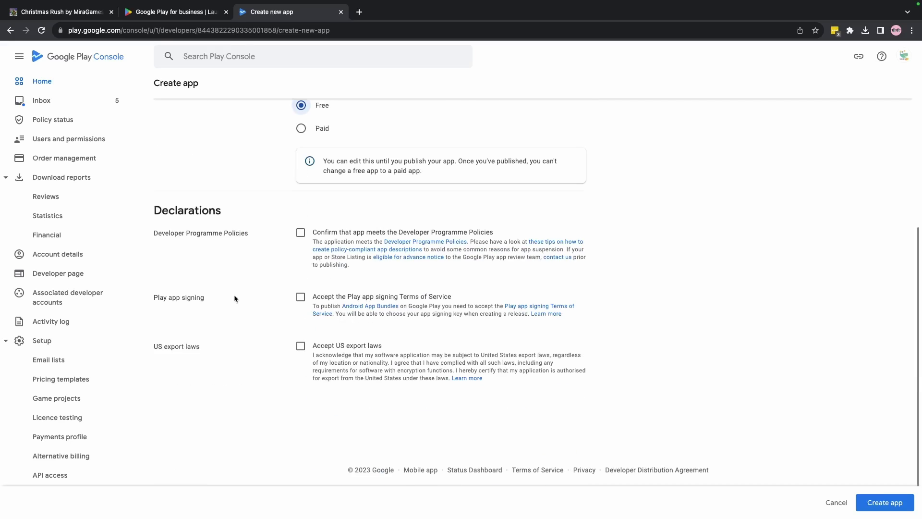
{"action": "left_click", "coordinate": [301, 233]}
{"action": "left_click", "coordinate": [300, 298]}
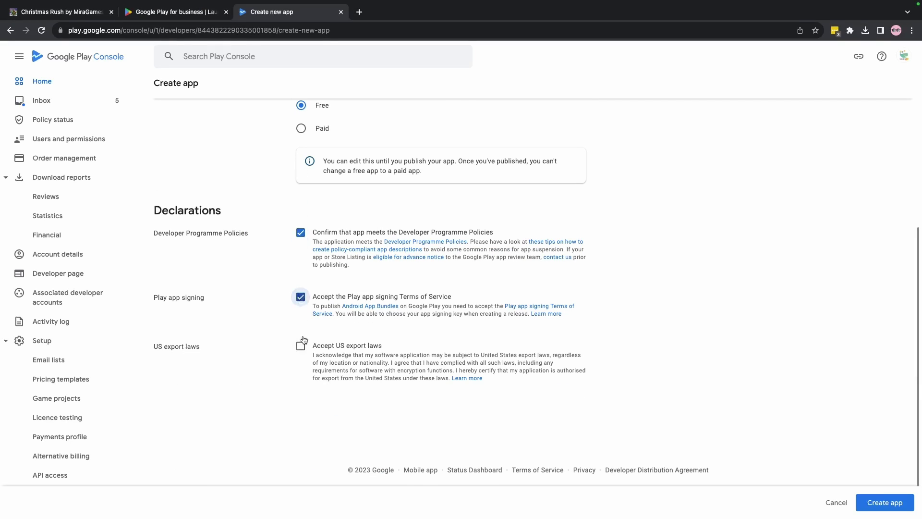
{"action": "left_click", "coordinate": [301, 346]}
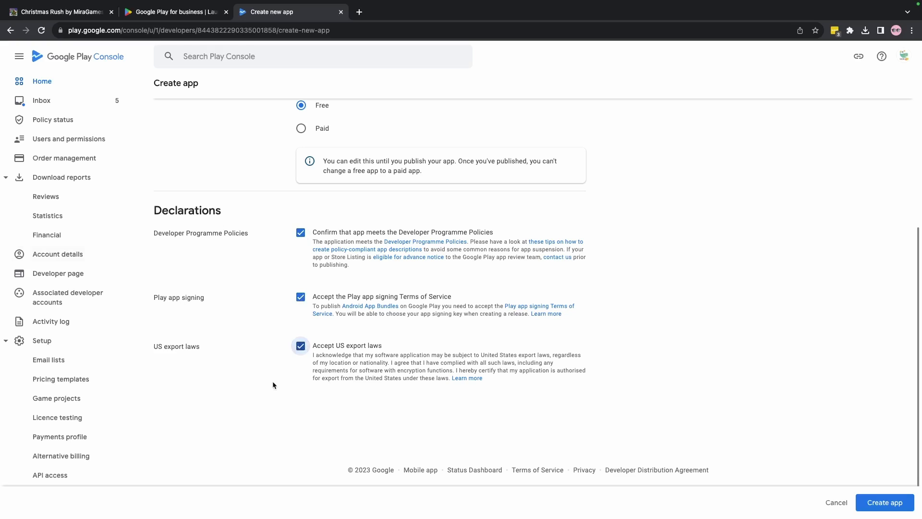
{"action": "left_click", "coordinate": [885, 502]}
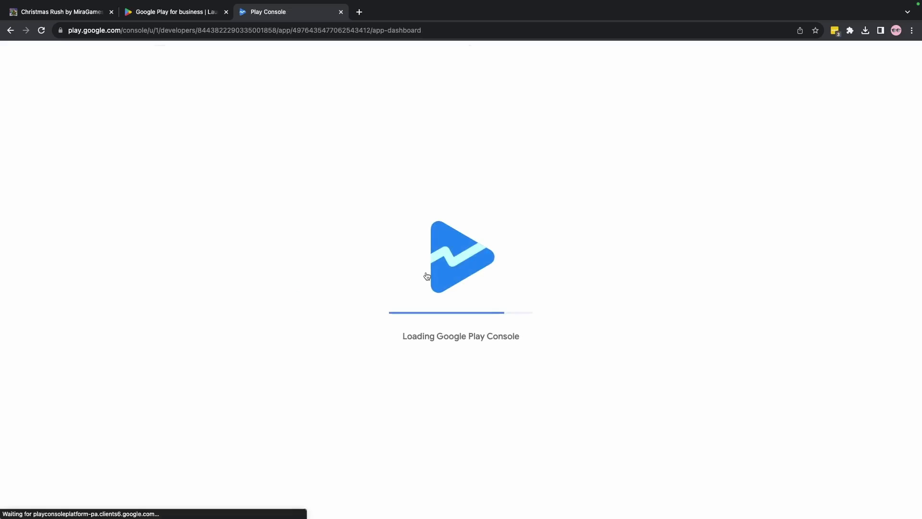
- Expand the internal testing tasks on the Dashboard and choose Create a new release
{"action": "scroll", "coordinate": [343, 428], "scroll_direction": "down", "scroll_amount": 15}
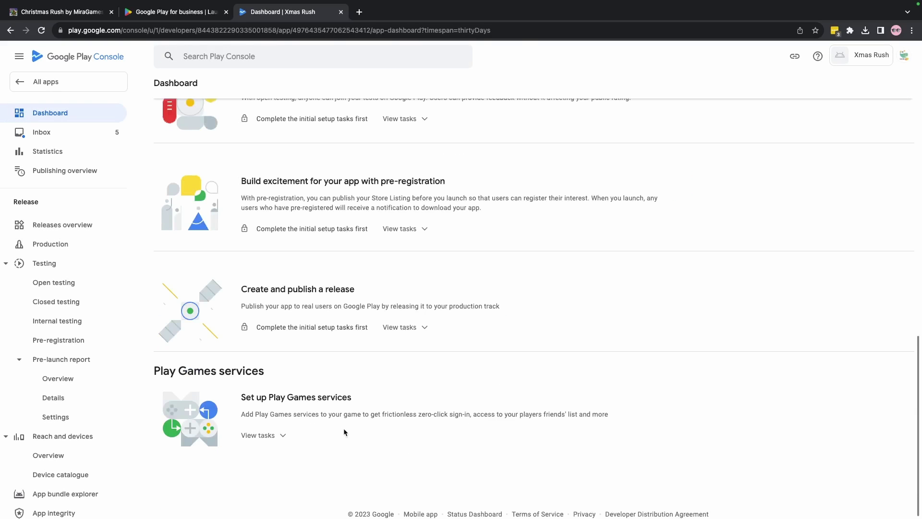
{"action": "scroll", "coordinate": [343, 428], "scroll_direction": "up", "scroll_amount": 15}
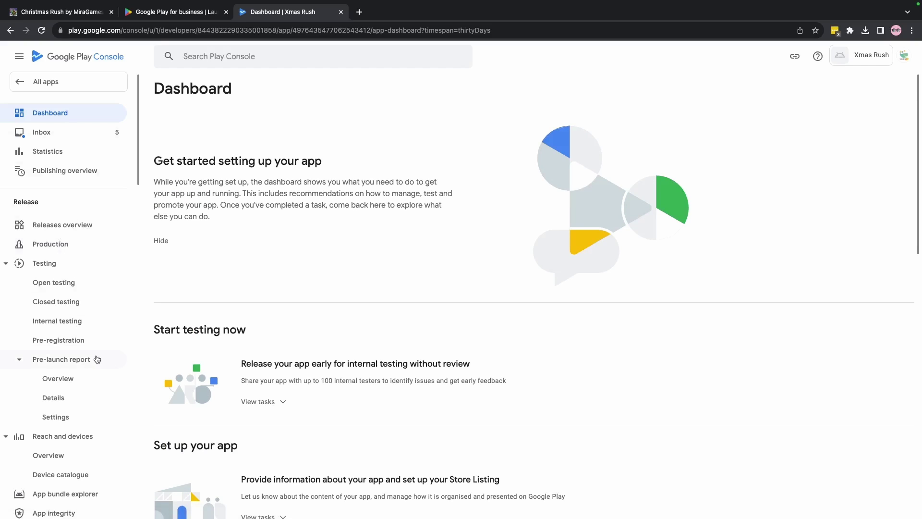
{"action": "scroll", "coordinate": [161, 218], "scroll_direction": "down", "scroll_amount": 3}
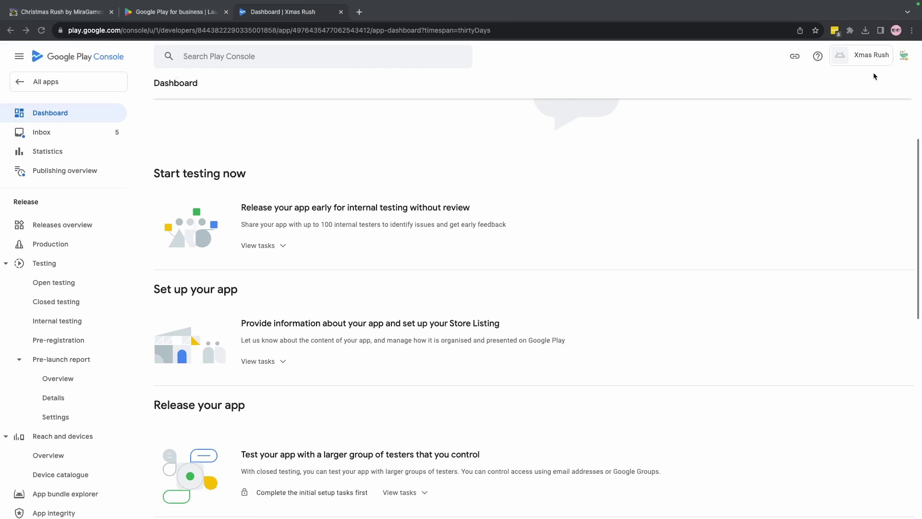
{"action": "scroll", "coordinate": [304, 182], "scroll_direction": "down", "scroll_amount": 1}
{"action": "scroll", "coordinate": [226, 371], "scroll_direction": "down", "scroll_amount": 5}
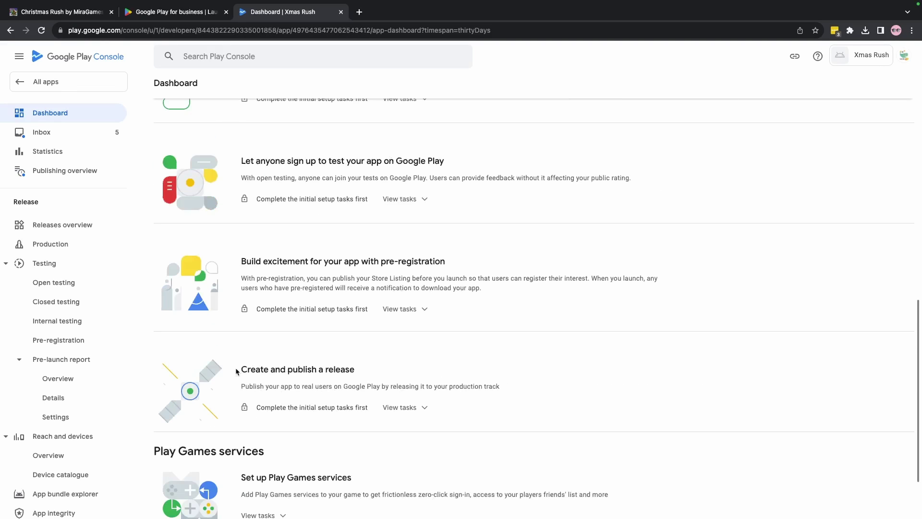
{"action": "scroll", "coordinate": [285, 403], "scroll_direction": "up", "scroll_amount": 10}
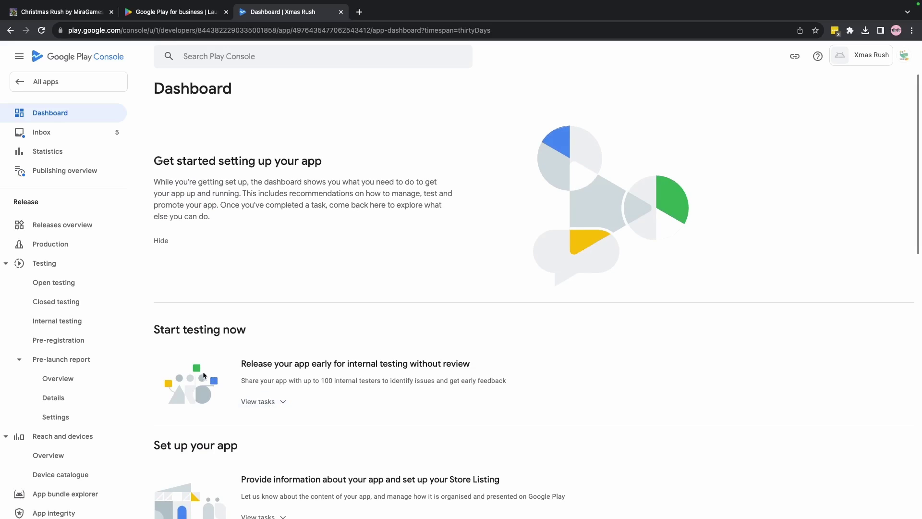
{"action": "left_click", "coordinate": [276, 402]}
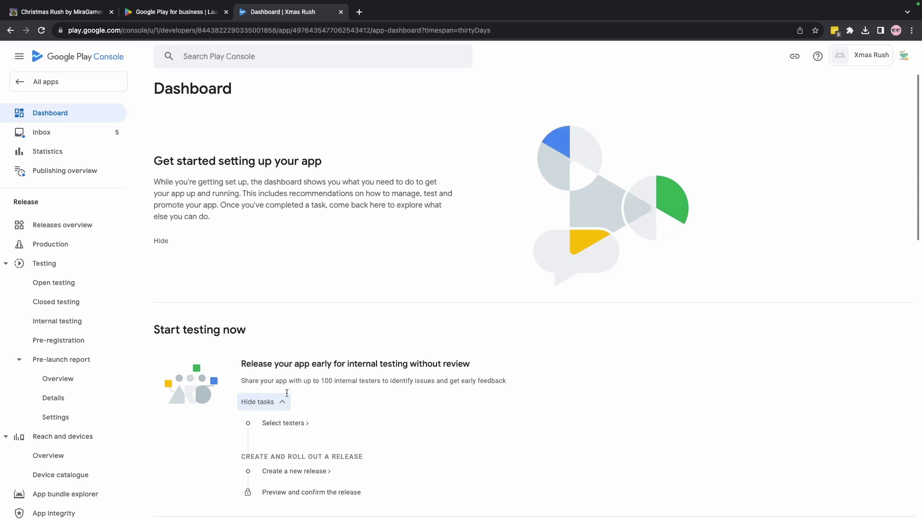
{"action": "scroll", "coordinate": [276, 375], "scroll_direction": "down", "scroll_amount": 2}
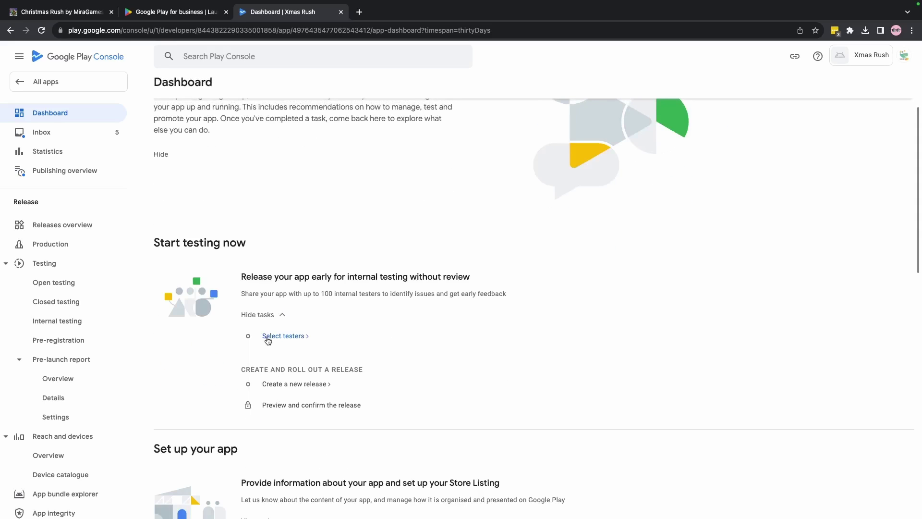
{"action": "left_click", "coordinate": [285, 384]}
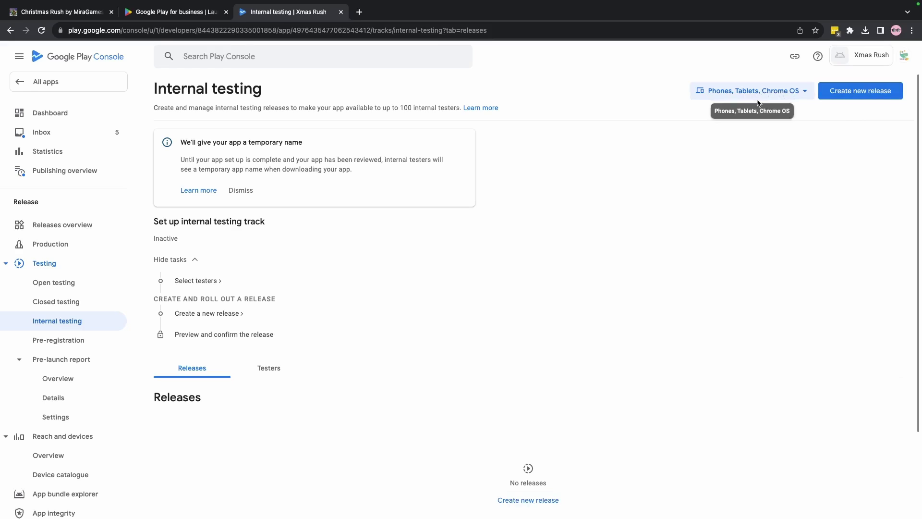
- Begin a new internal testing release and choose the Google-generated app signing key
{"action": "left_click", "coordinate": [845, 93]}
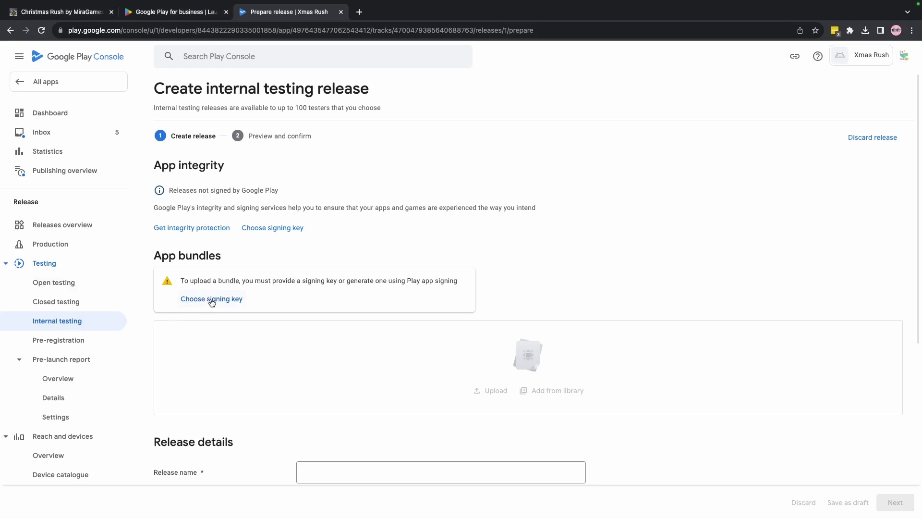
{"action": "left_click", "coordinate": [212, 301]}
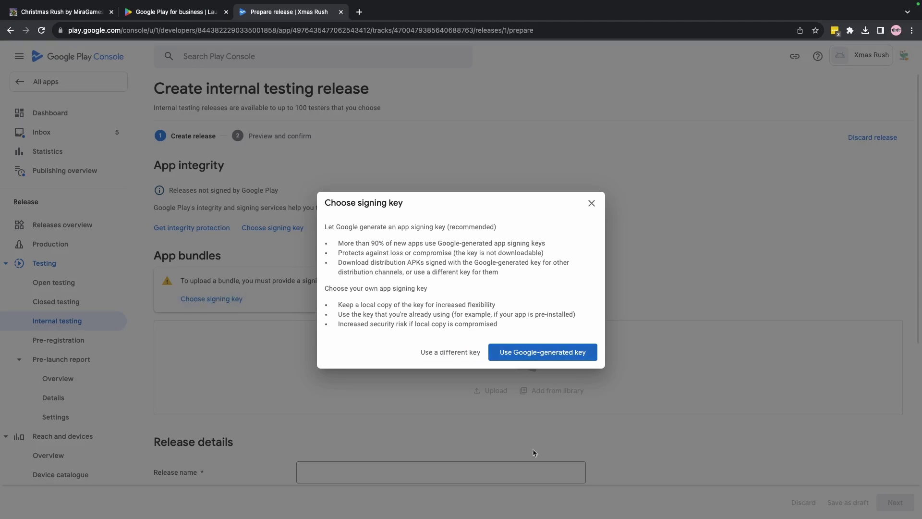
{"action": "left_click", "coordinate": [533, 359]}
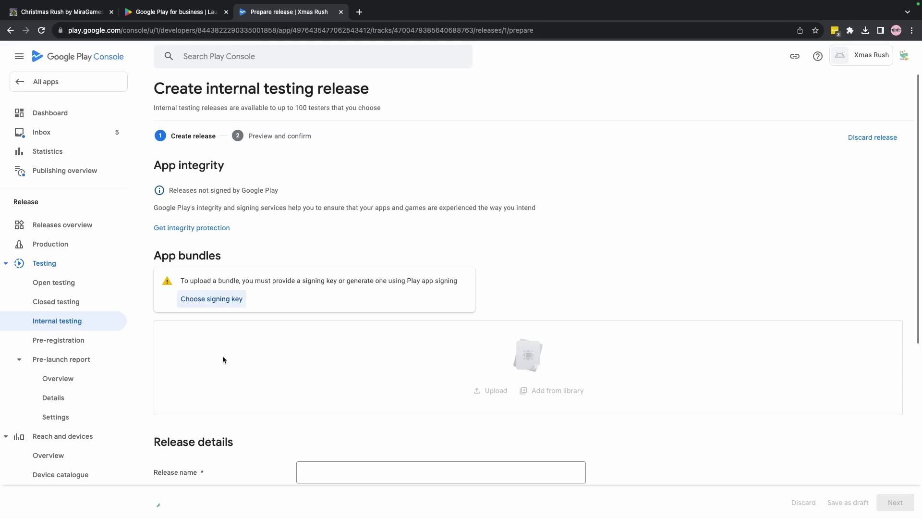
- Upload xmasRush001.aab from Documents > unityBuilds > android001 to the release
{"action": "left_click", "coordinate": [487, 248]}
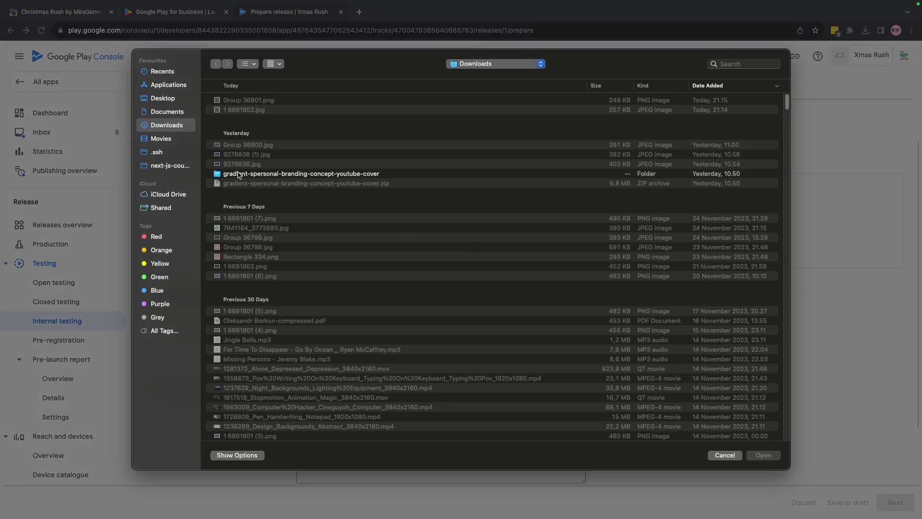
{"action": "left_click", "coordinate": [166, 112]}
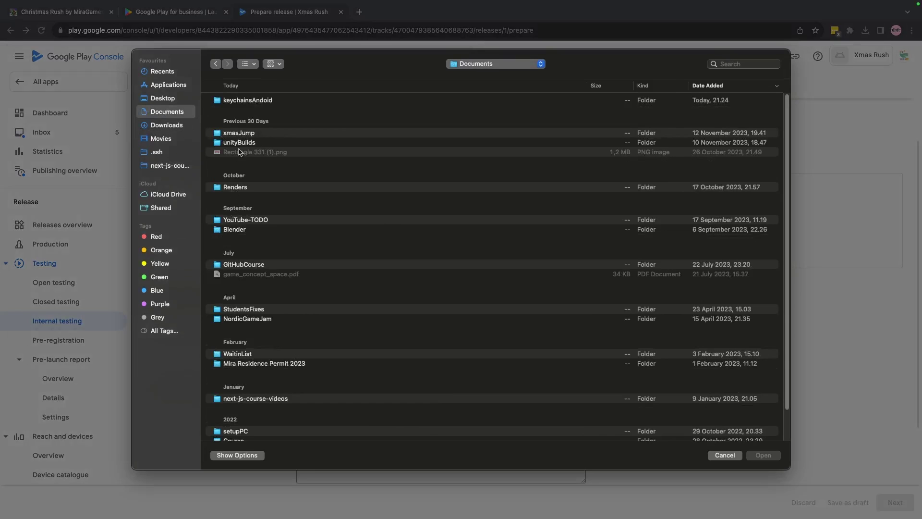
{"action": "double_click", "coordinate": [239, 143]}
{"action": "left_click", "coordinate": [255, 101]}
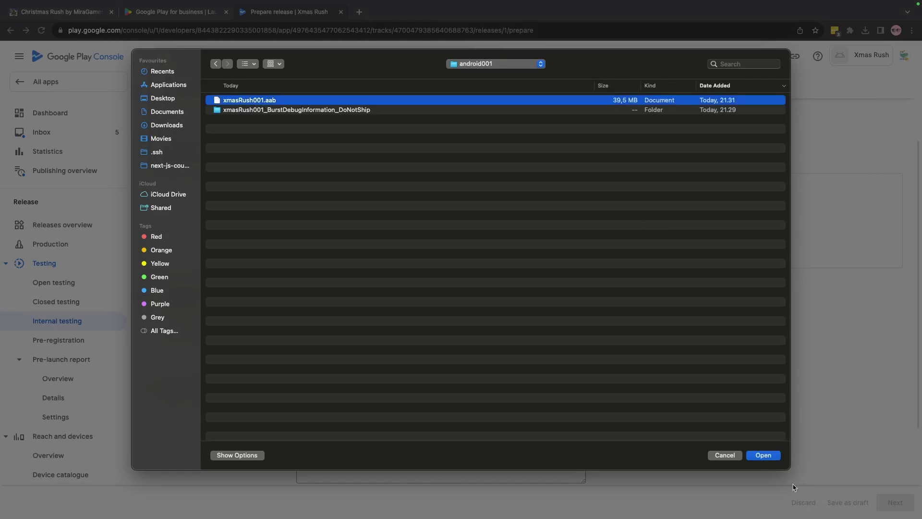
{"action": "left_click", "coordinate": [763, 455]}
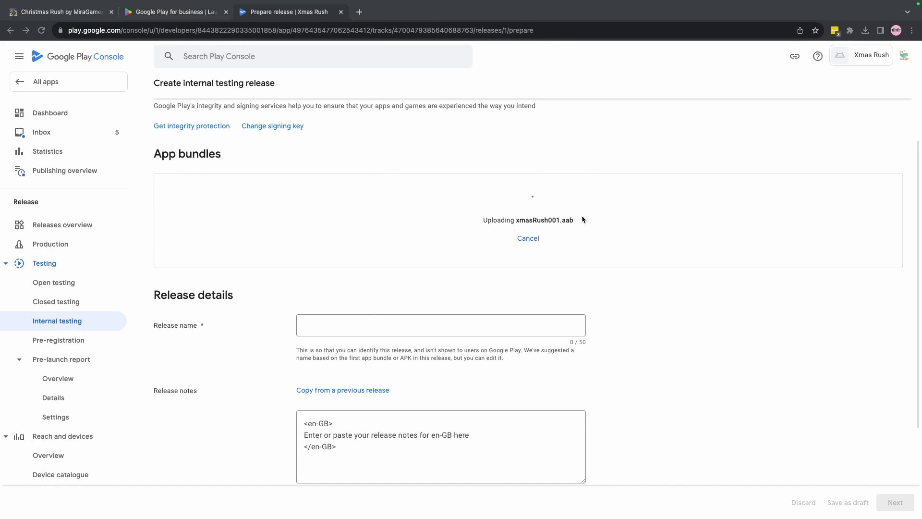
- Name the release '1 (1.0) Initial Release' and select the placeholder release notes text
{"action": "left_click", "coordinate": [413, 327]}
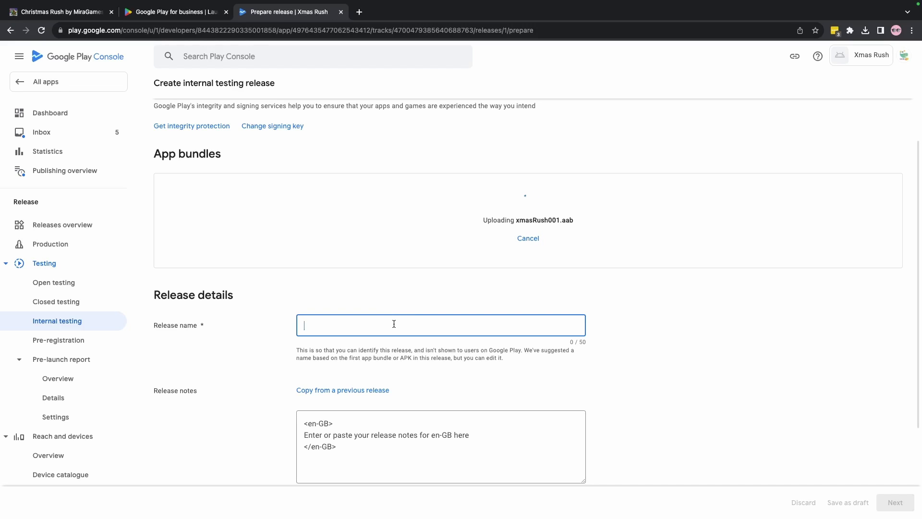
{"action": "type", "text": "In"}
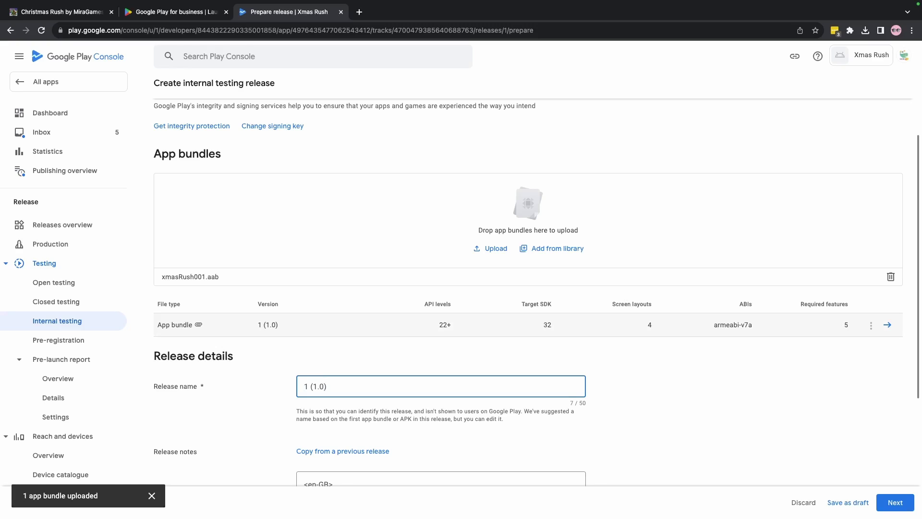
{"action": "type", "text": " Initial Release"}
{"action": "scroll", "coordinate": [231, 354], "scroll_direction": "down", "scroll_amount": 2}
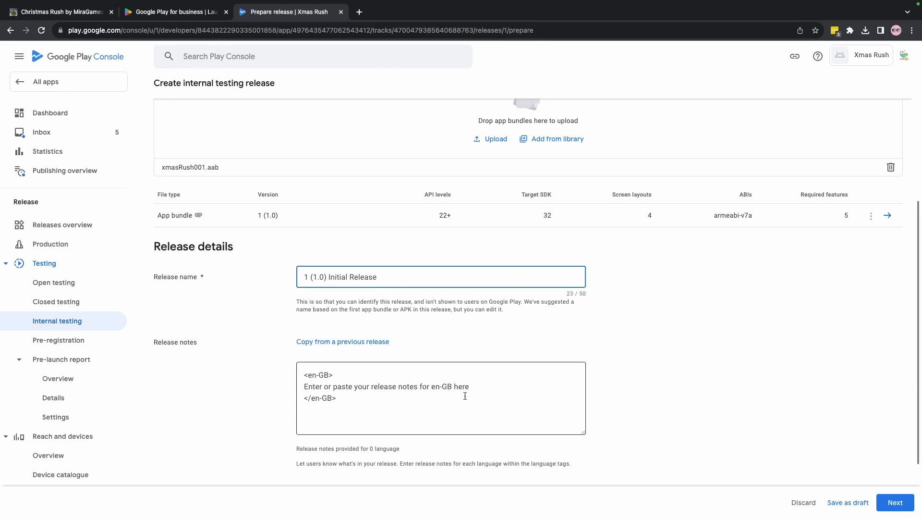
{"action": "mouse_move", "coordinate": [476, 389]}
{"action": "left_mouse_down"}
{"action": "mouse_move", "coordinate": [265, 384]}
{"action": "mouse_move", "coordinate": [489, 389]}
{"action": "left_mouse_up"}
- Replace the placeholder release notes line with 'Initial Game Release'
{"action": "left_click", "coordinate": [356, 386]}
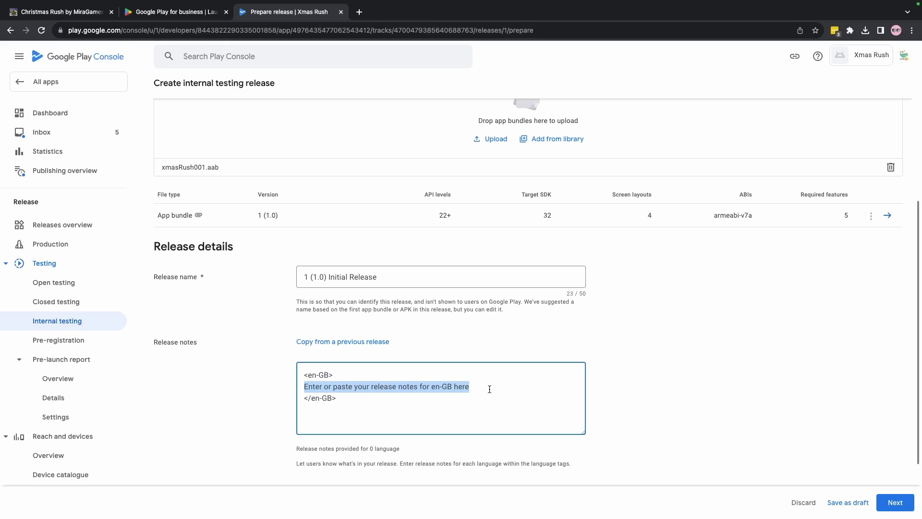
{"action": "left_click", "coordinate": [312, 373]}
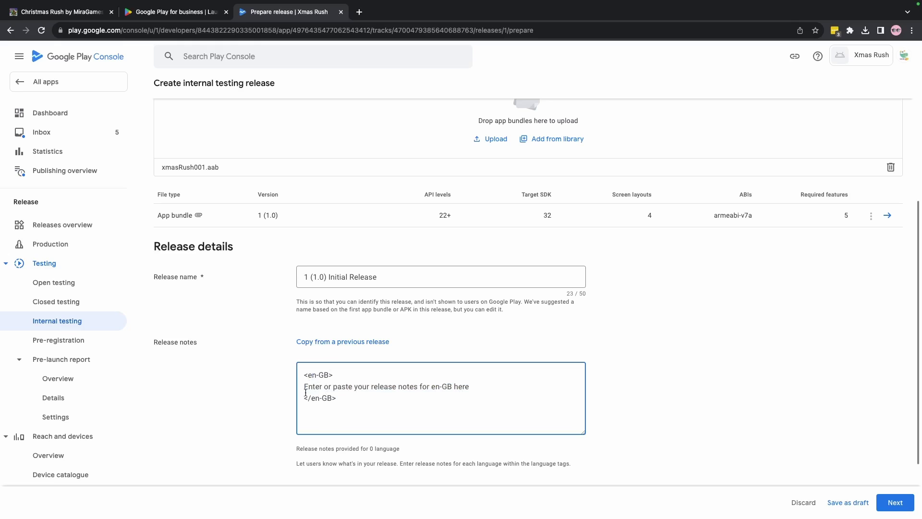
{"action": "left_click_drag", "start_coordinate": [305, 383], "coordinate": [470, 391]}
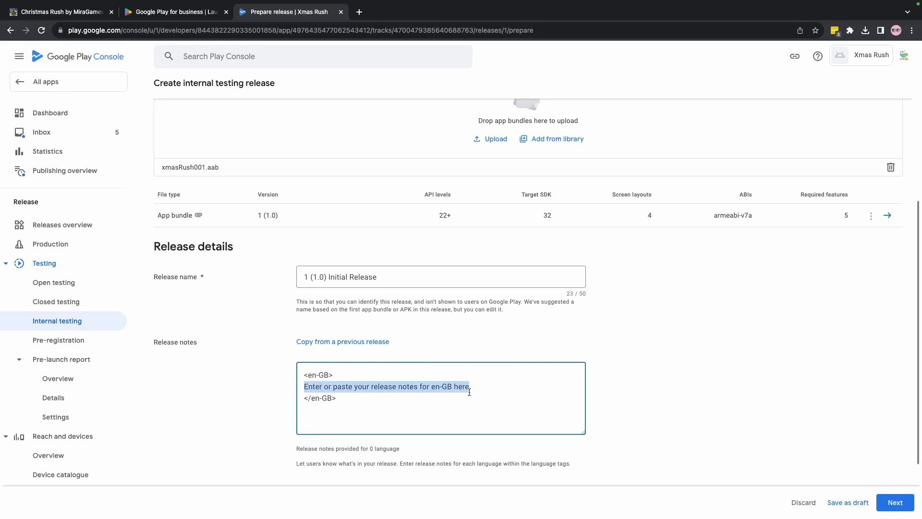
{"action": "left_click", "coordinate": [308, 385]}
{"action": "left_click_drag", "start_coordinate": [502, 388], "coordinate": [276, 393]}
{"action": "type", "text": "Initial"}
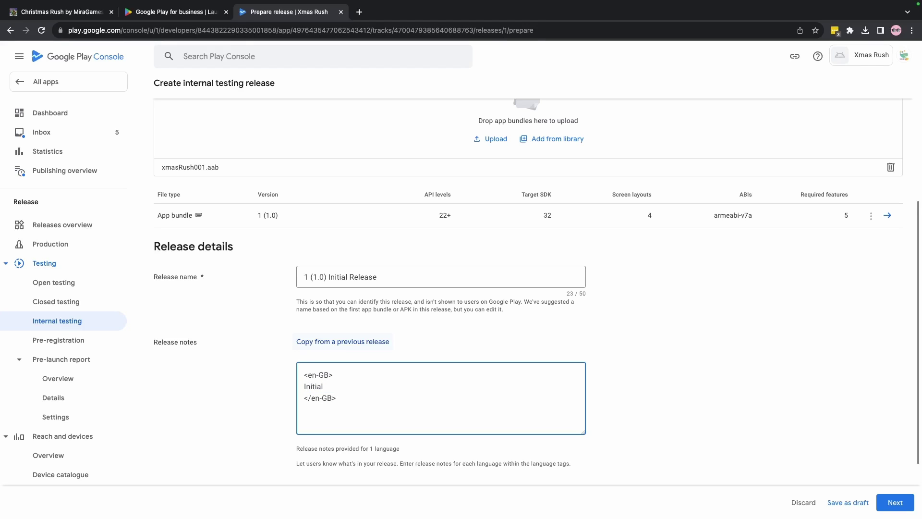
{"action": "type", "text": " Game Release"}
{"action": "scroll", "coordinate": [277, 320], "scroll_direction": "down", "scroll_amount": 2}
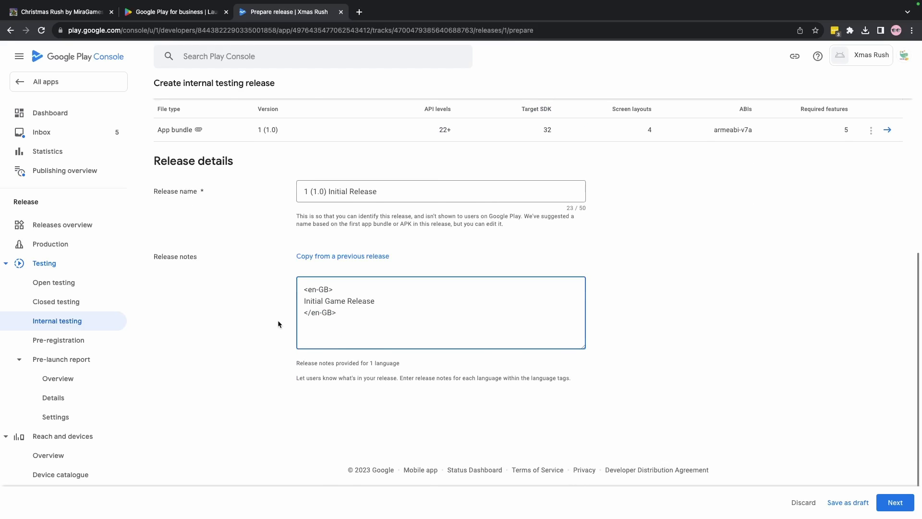
{"action": "scroll", "coordinate": [214, 379], "scroll_direction": "up", "scroll_amount": 6}
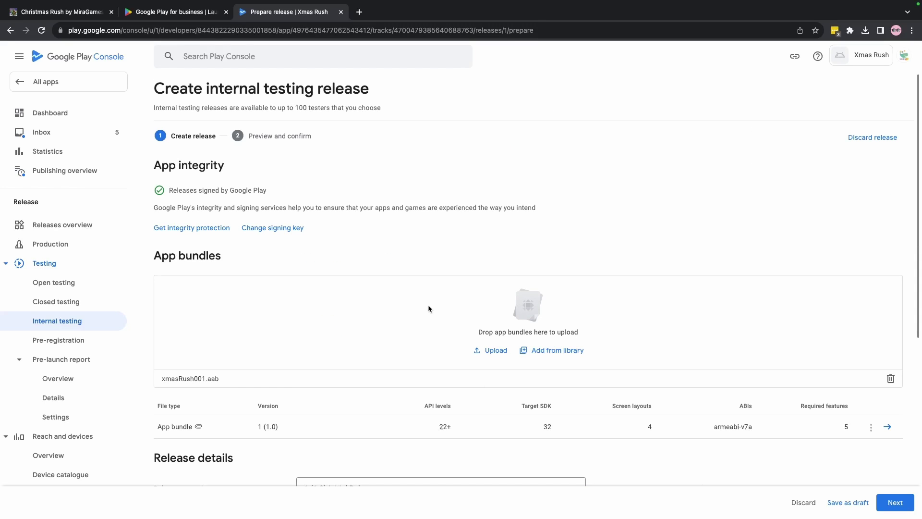
- Continue to the release preview and expand, then collapse, the details of the 2 warnings
{"action": "left_click", "coordinate": [898, 504]}
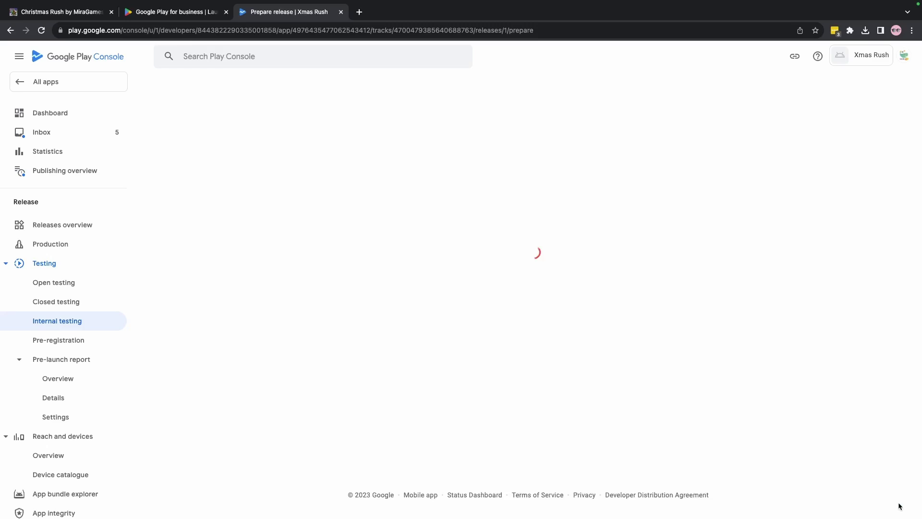
{"action": "left_click", "coordinate": [215, 212]}
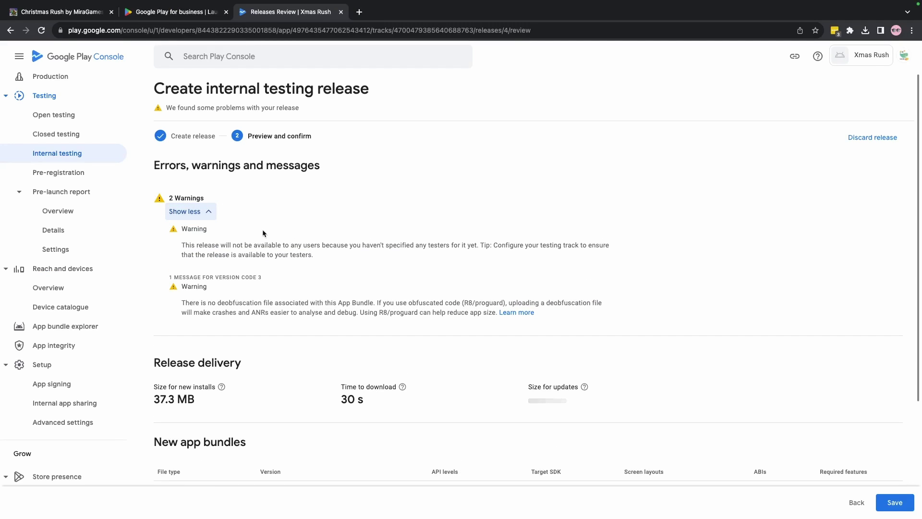
{"action": "left_click", "coordinate": [184, 210]}
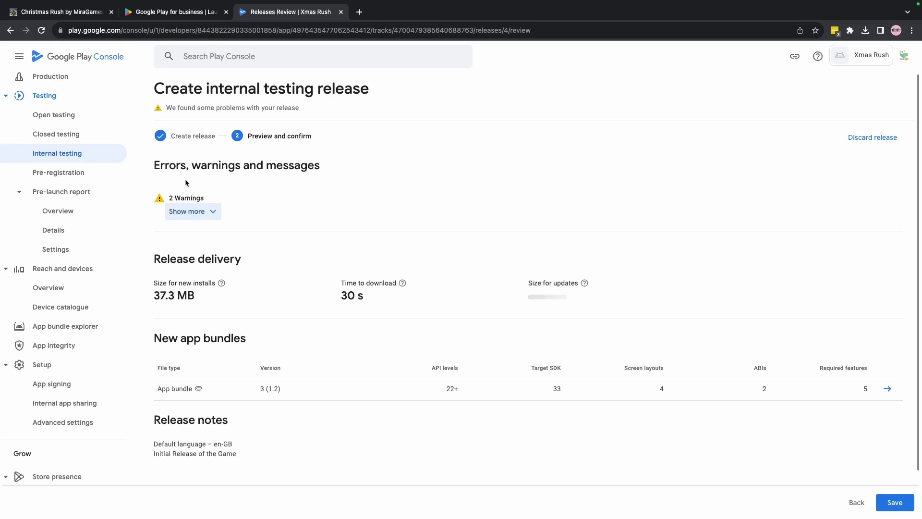
{"action": "scroll", "coordinate": [286, 365], "scroll_direction": "down", "scroll_amount": 1}
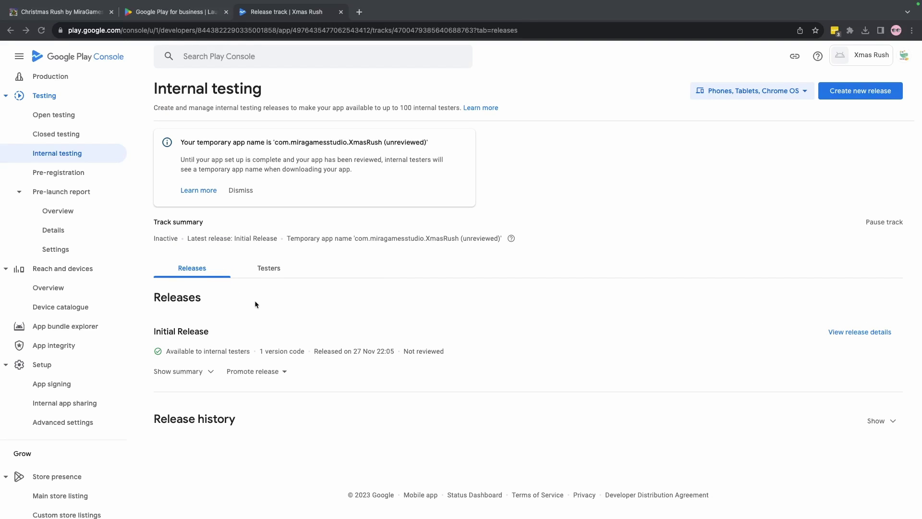
- Check the internal track's Testers and Releases tabs, then go to the Open testing page
{"action": "left_click", "coordinate": [267, 272]}
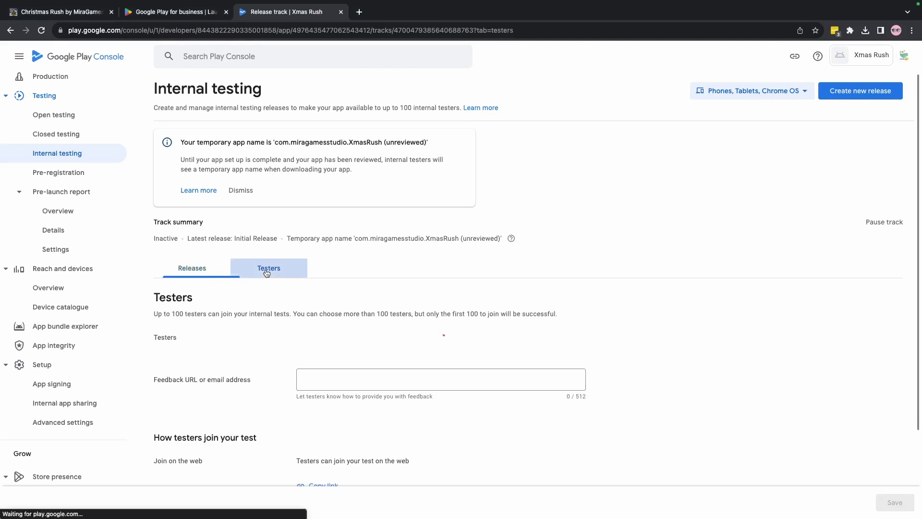
{"action": "left_click", "coordinate": [189, 270]}
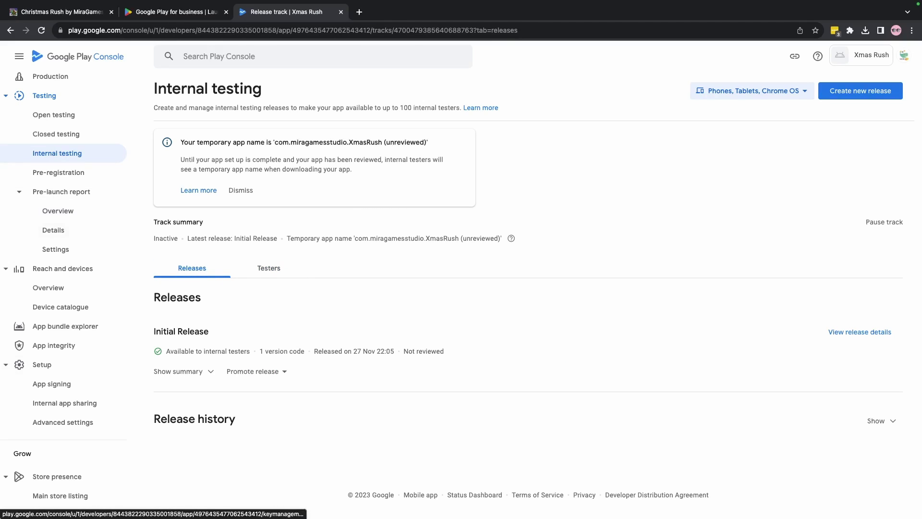
{"action": "left_click", "coordinate": [57, 153]}
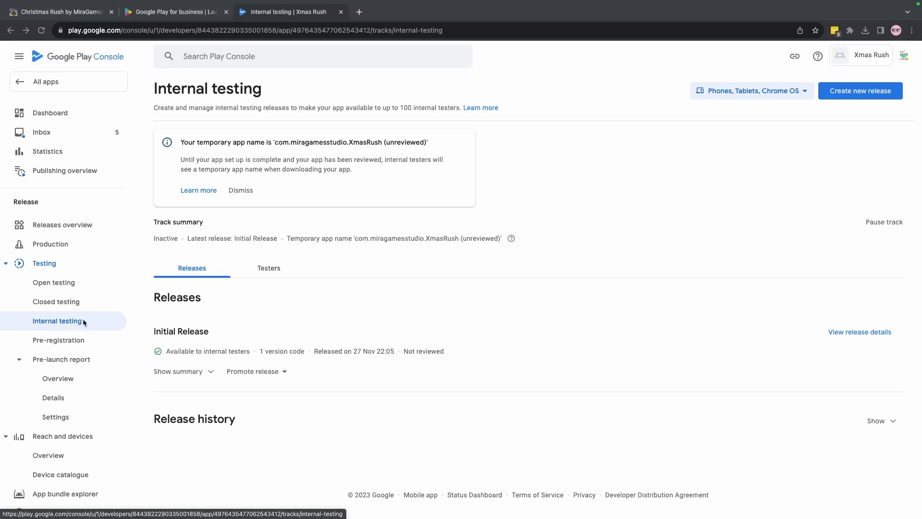
{"action": "scroll", "coordinate": [56, 269], "scroll_direction": "down", "scroll_amount": 4}
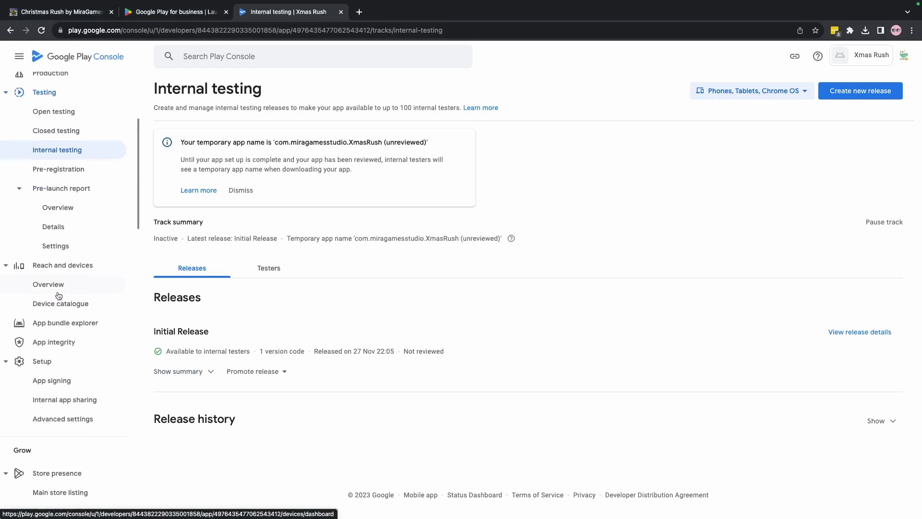
{"action": "scroll", "coordinate": [58, 294], "scroll_direction": "up", "scroll_amount": 1}
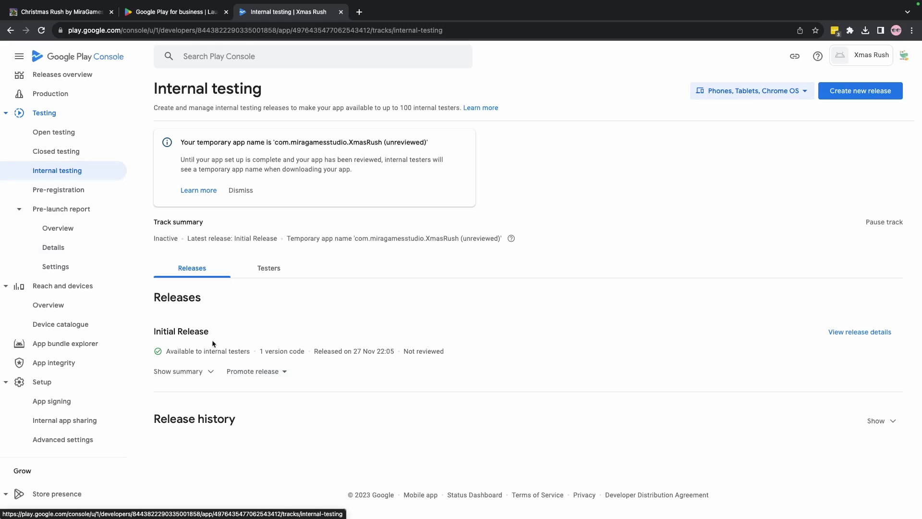
{"action": "left_click", "coordinate": [269, 272]}
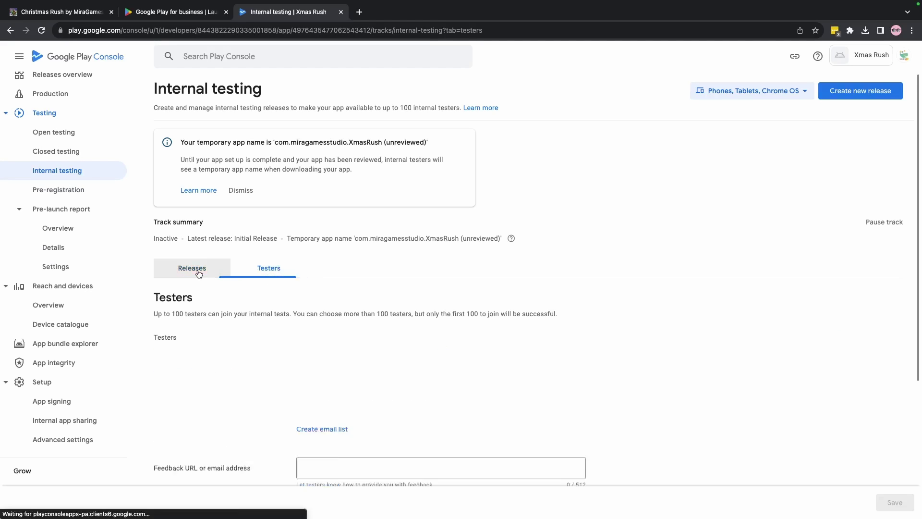
{"action": "left_click", "coordinate": [196, 268]}
{"action": "left_click", "coordinate": [59, 132]}
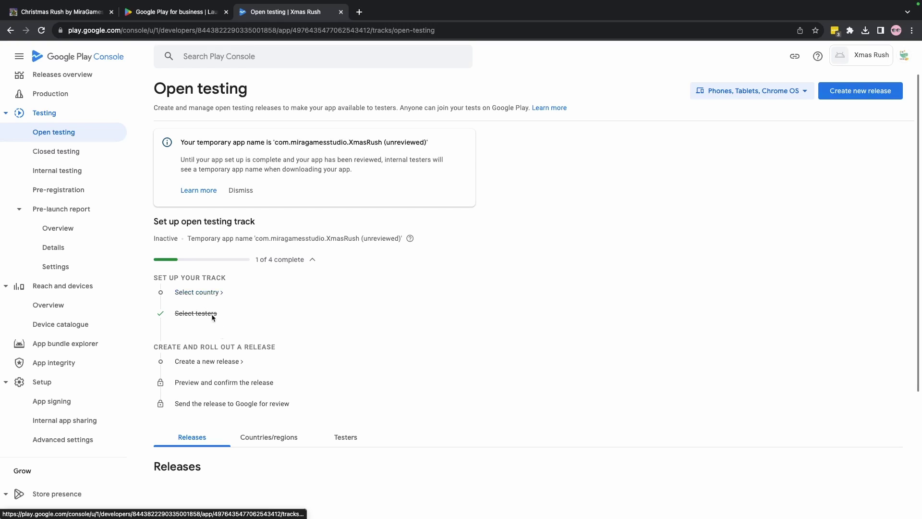
- Create a new open testing release with library bundle 3 (1.2) and go to its preview
{"action": "scroll", "coordinate": [206, 316], "scroll_direction": "down", "scroll_amount": 3}
{"action": "scroll", "coordinate": [207, 316], "scroll_direction": "up", "scroll_amount": 3}
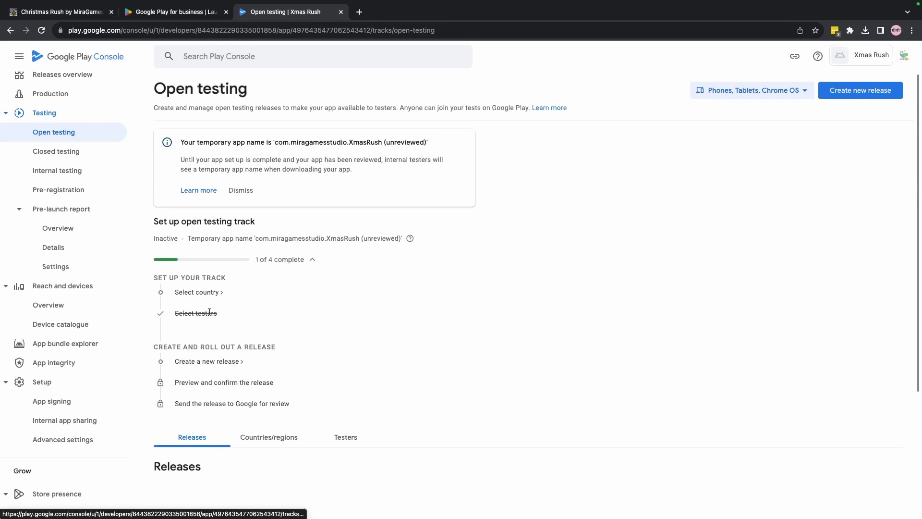
{"action": "left_click", "coordinate": [844, 90]}
{"action": "scroll", "coordinate": [515, 321], "scroll_direction": "down", "scroll_amount": 2}
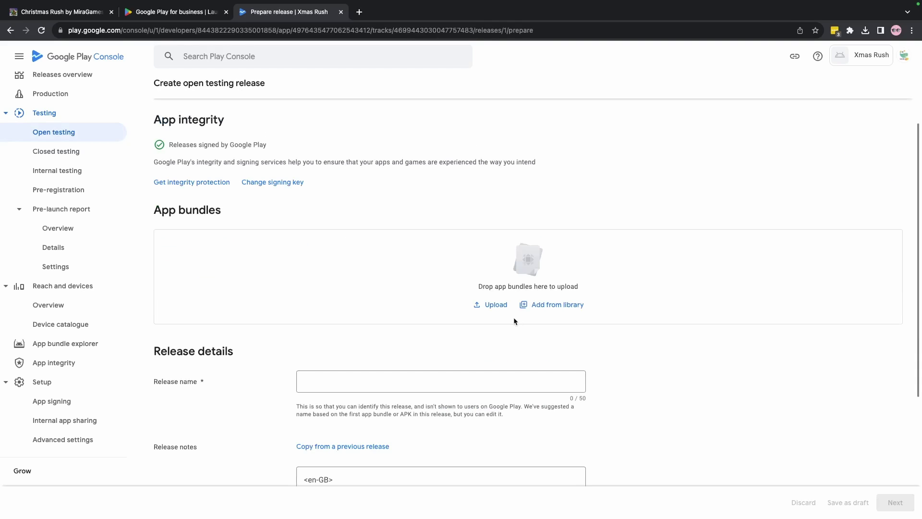
{"action": "left_click", "coordinate": [553, 307]}
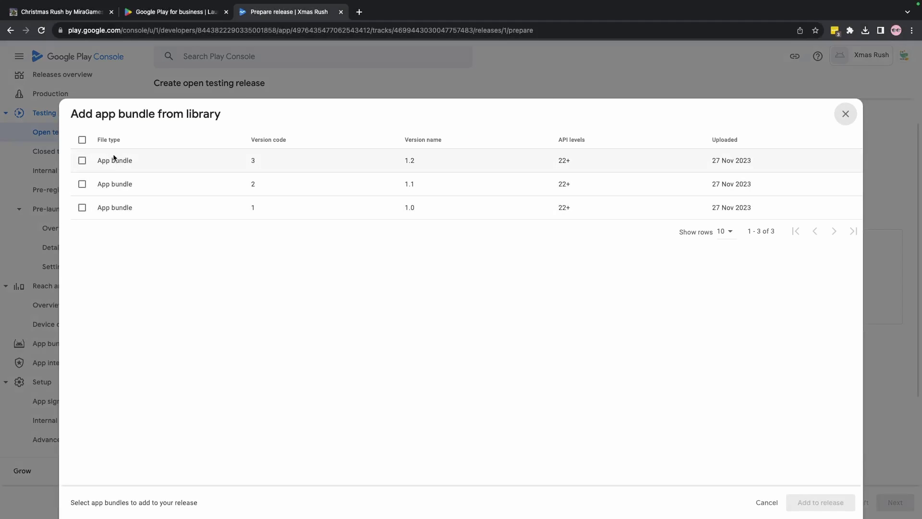
{"action": "left_click", "coordinate": [82, 160]}
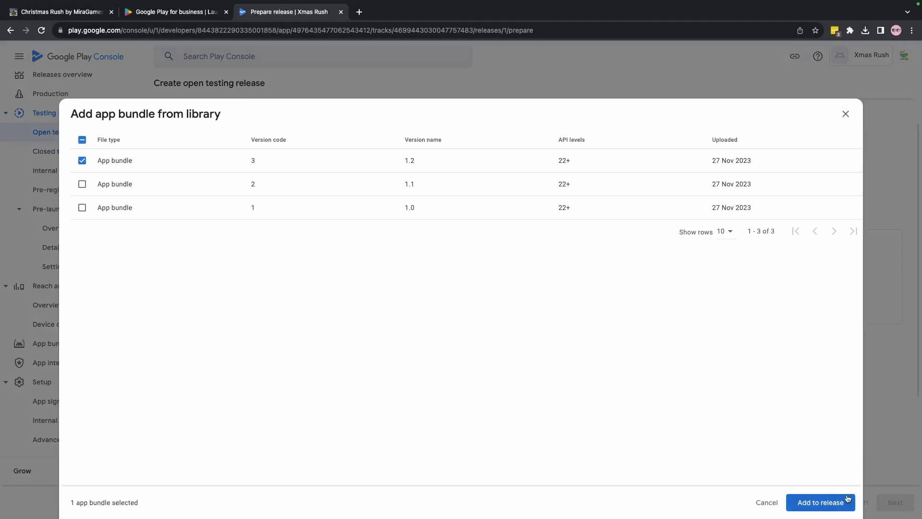
{"action": "left_click", "coordinate": [818, 502]}
{"action": "scroll", "coordinate": [445, 280], "scroll_direction": "up", "scroll_amount": 5}
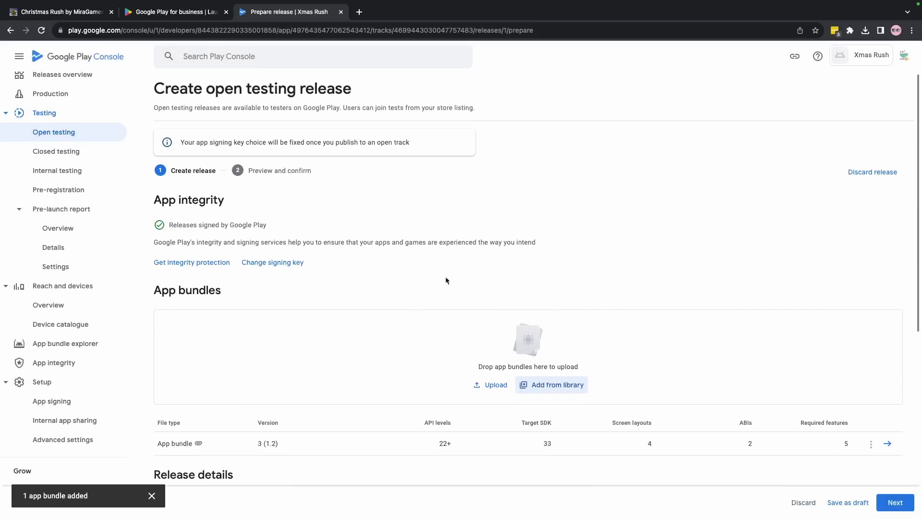
{"action": "scroll", "coordinate": [461, 373], "scroll_direction": "down", "scroll_amount": 4}
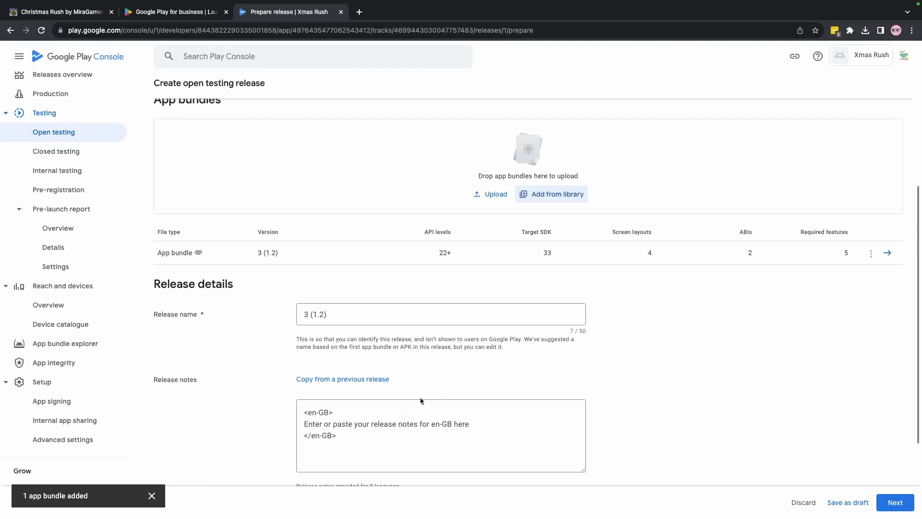
{"action": "left_click", "coordinate": [897, 505]}
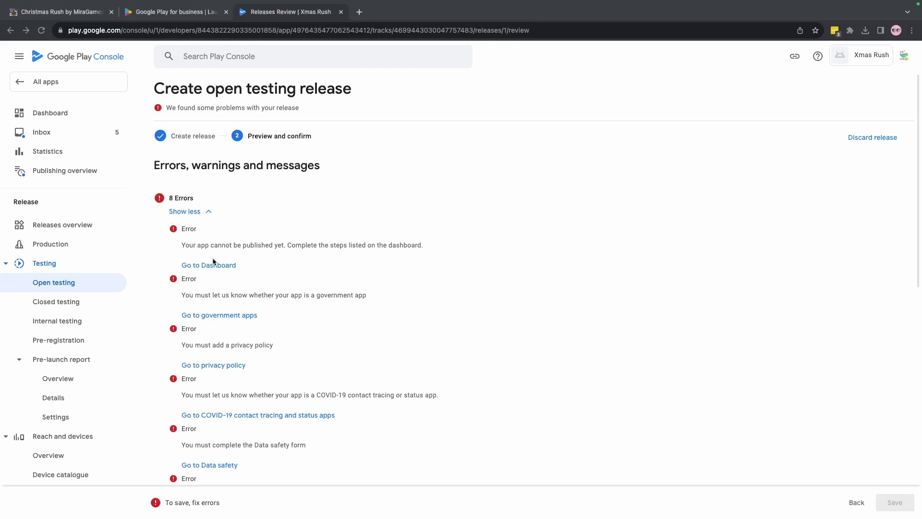
- Review the 8 release errors and go to the Xmas Rush dashboard from the first one
{"action": "scroll", "coordinate": [187, 249], "scroll_direction": "down", "scroll_amount": 4}
{"action": "scroll", "coordinate": [189, 253], "scroll_direction": "up", "scroll_amount": 4}
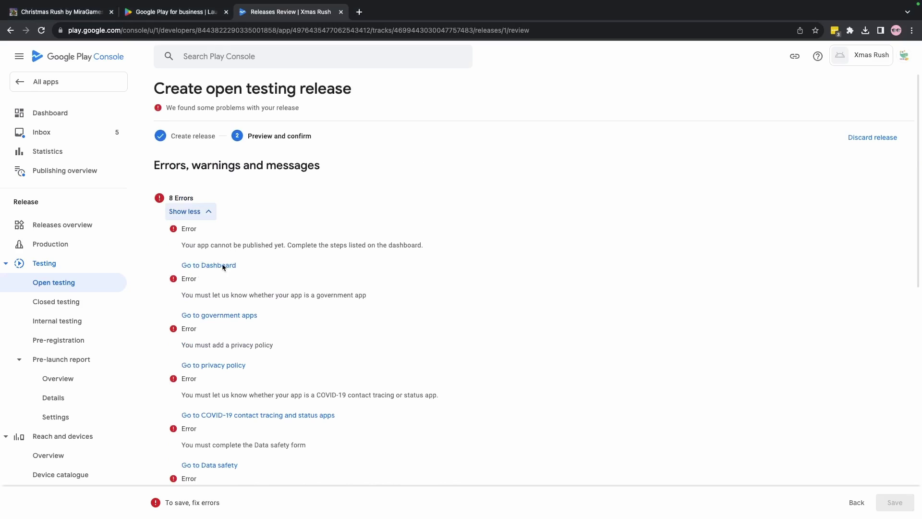
{"action": "left_click", "coordinate": [207, 266]}
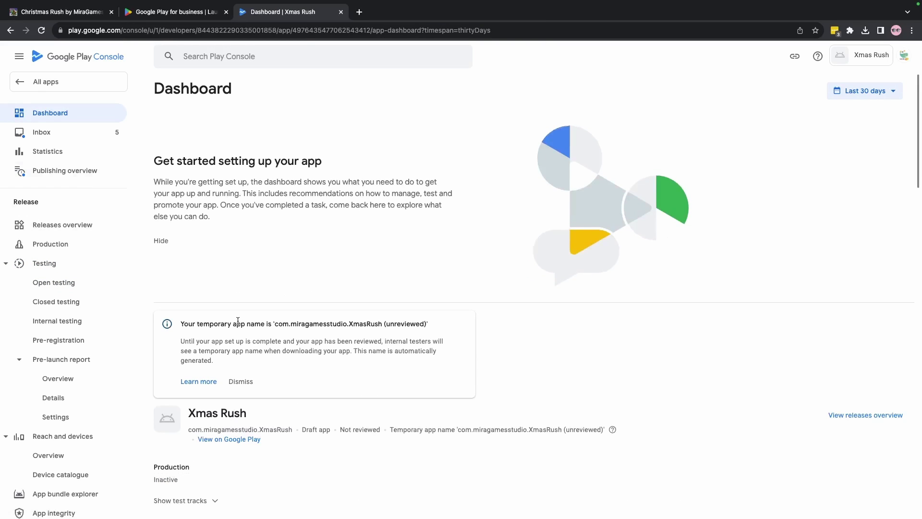
{"action": "scroll", "coordinate": [238, 320], "scroll_direction": "down", "scroll_amount": 6}
{"action": "scroll", "coordinate": [238, 319], "scroll_direction": "up", "scroll_amount": 6}
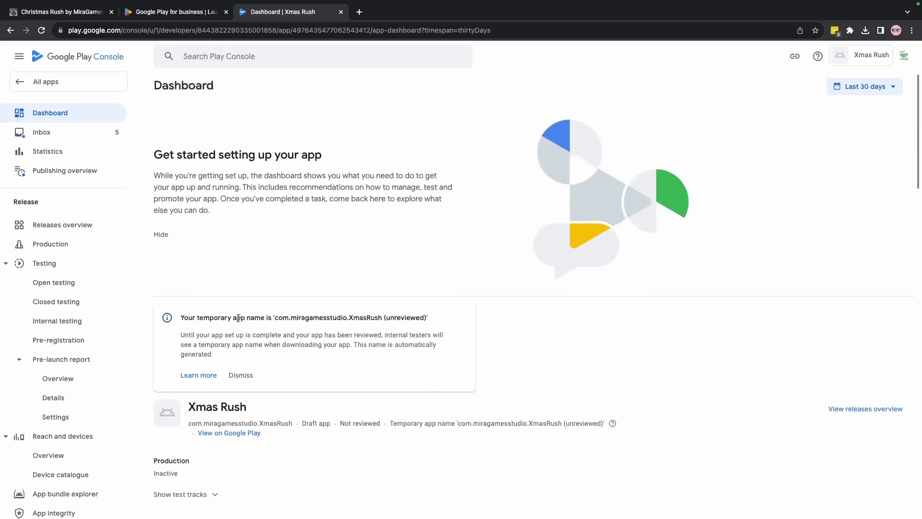
{"action": "scroll", "coordinate": [237, 317], "scroll_direction": "down", "scroll_amount": 7}
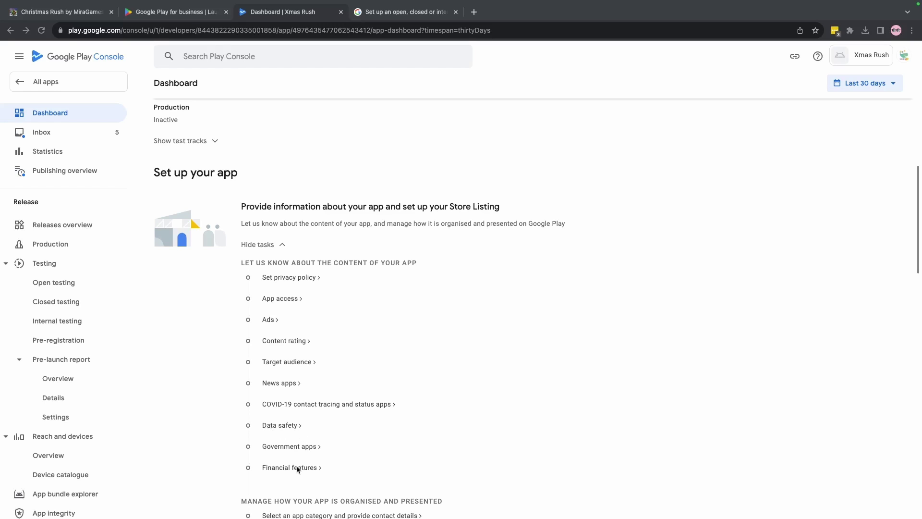
{"action": "scroll", "coordinate": [284, 457], "scroll_direction": "down", "scroll_amount": 3}
{"action": "scroll", "coordinate": [284, 457], "scroll_direction": "up", "scroll_amount": 6}
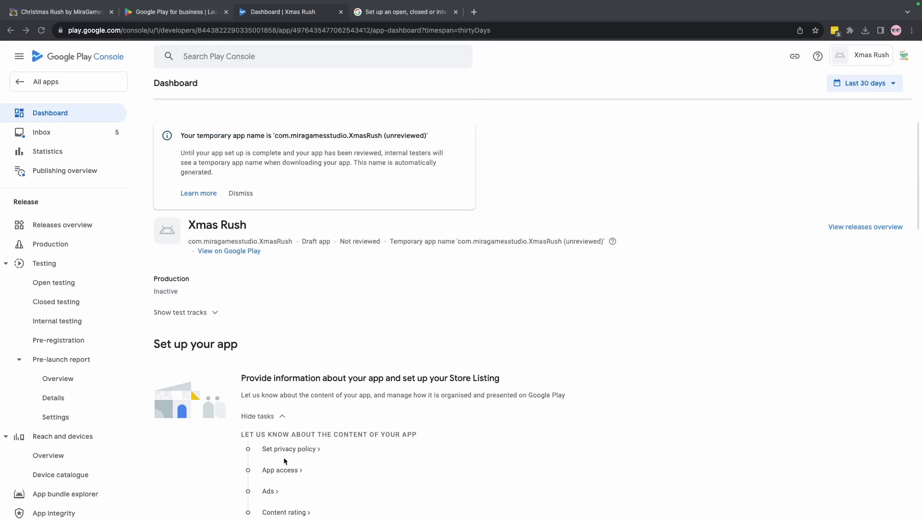
{"action": "scroll", "coordinate": [283, 458], "scroll_direction": "down", "scroll_amount": 2}
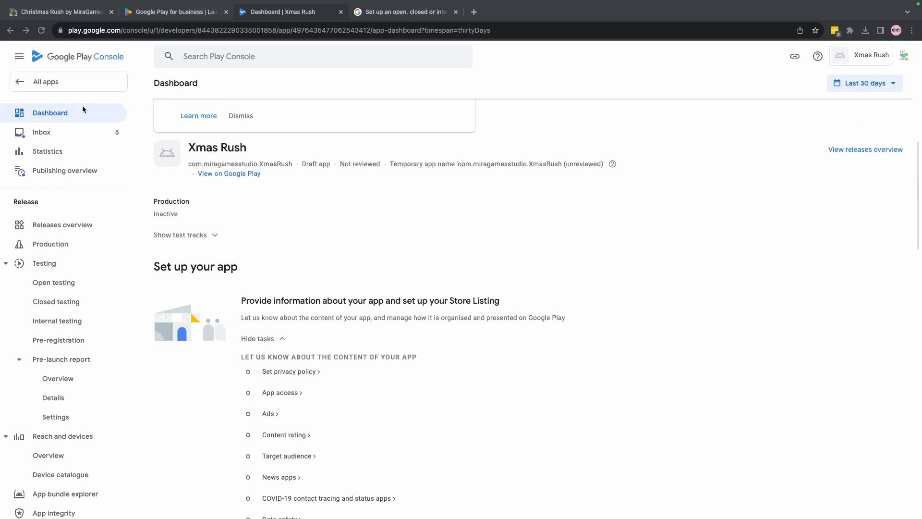
{"action": "scroll", "coordinate": [304, 325], "scroll_direction": "down", "scroll_amount": 10}
{"action": "scroll", "coordinate": [312, 330], "scroll_direction": "down", "scroll_amount": 5}
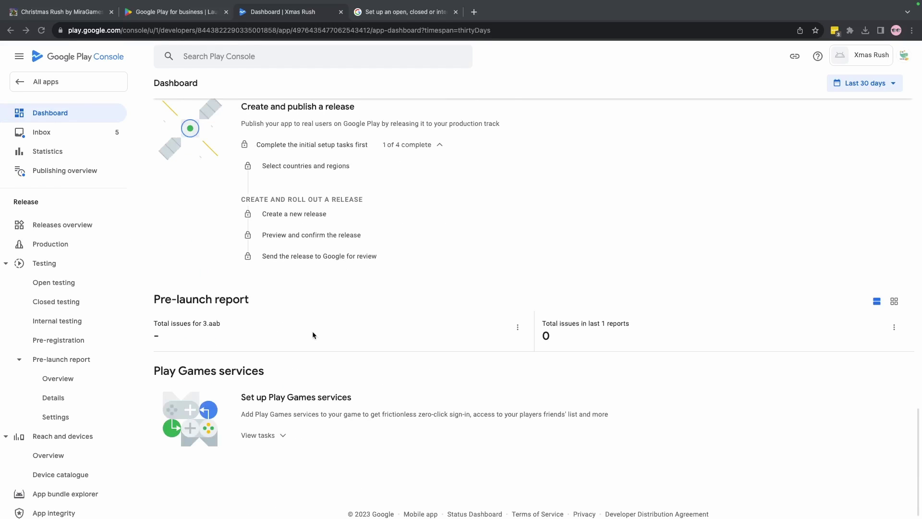
{"action": "scroll", "coordinate": [312, 331], "scroll_direction": "up", "scroll_amount": 15}
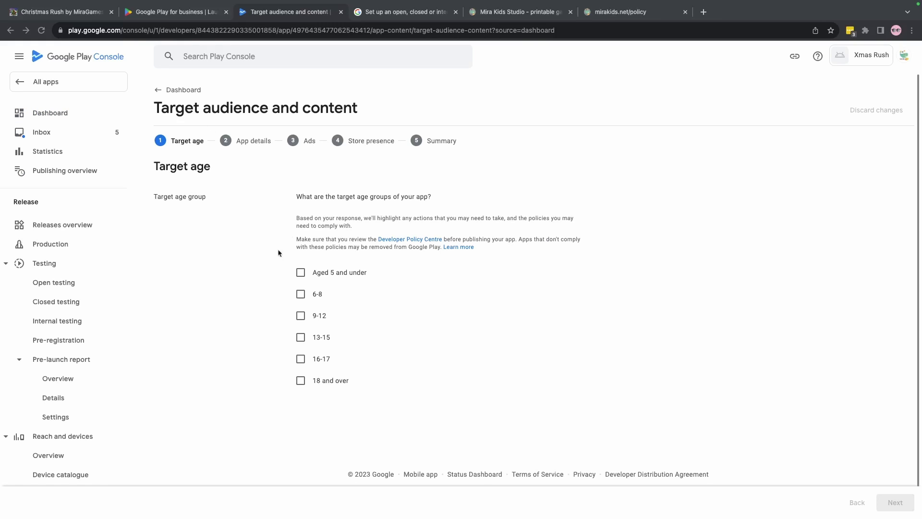
- Tick every target age group, from 5 and under through 18 and over
{"action": "scroll", "coordinate": [293, 392], "scroll_direction": "down", "scroll_amount": 1}
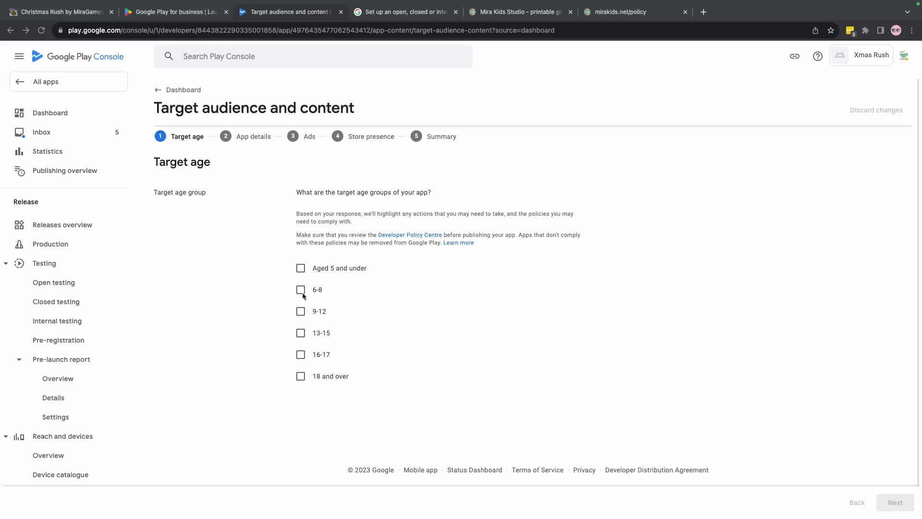
{"action": "left_click", "coordinate": [300, 268]}
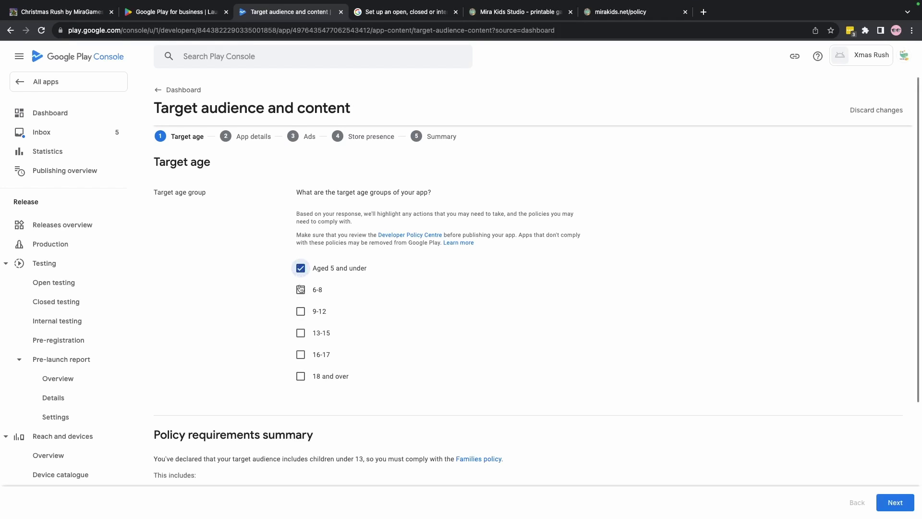
{"action": "scroll", "coordinate": [300, 289], "scroll_direction": "down", "scroll_amount": 3}
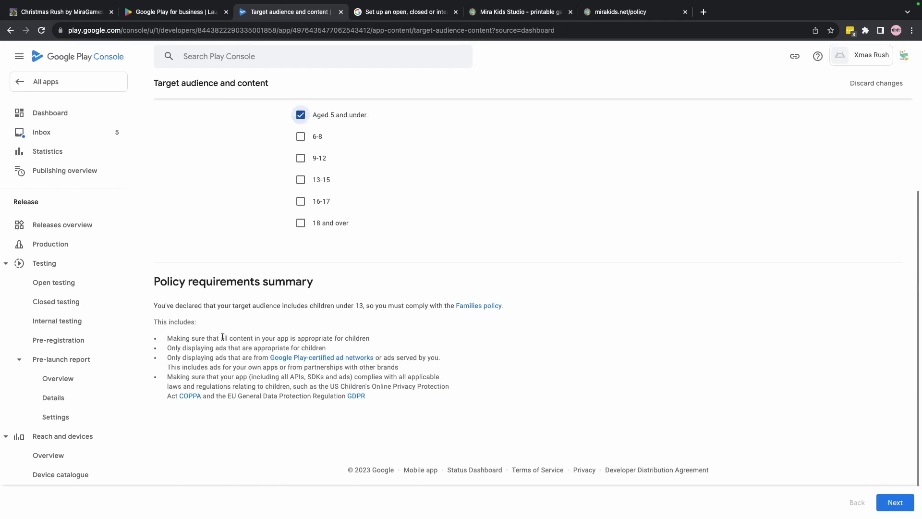
{"action": "scroll", "coordinate": [288, 273], "scroll_direction": "up", "scroll_amount": 2}
{"action": "left_click", "coordinate": [301, 225]}
{"action": "left_click", "coordinate": [300, 247]}
{"action": "left_click", "coordinate": [301, 268]}
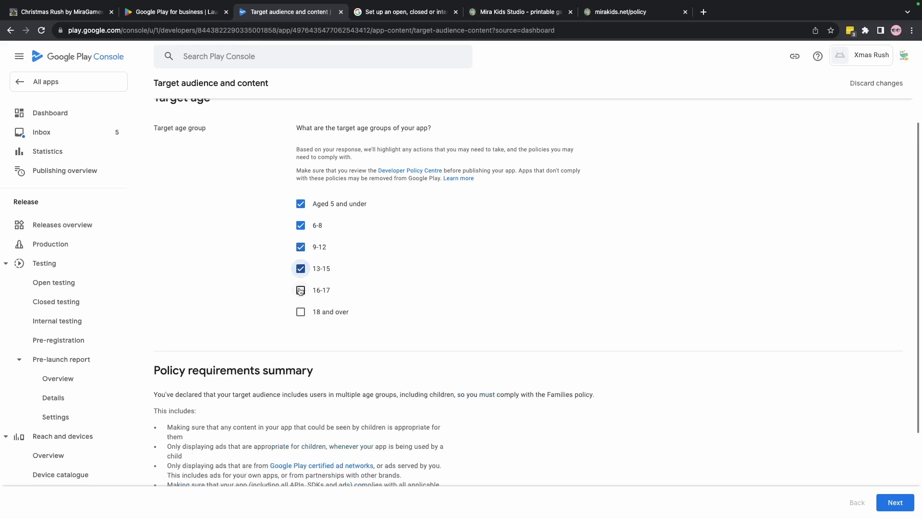
{"action": "left_click", "coordinate": [300, 290]}
{"action": "left_click", "coordinate": [301, 312]}
- Untick the 6-8, 9-12, 13-15 and 16-17 age groups
{"action": "scroll", "coordinate": [222, 326], "scroll_direction": "down", "scroll_amount": 2}
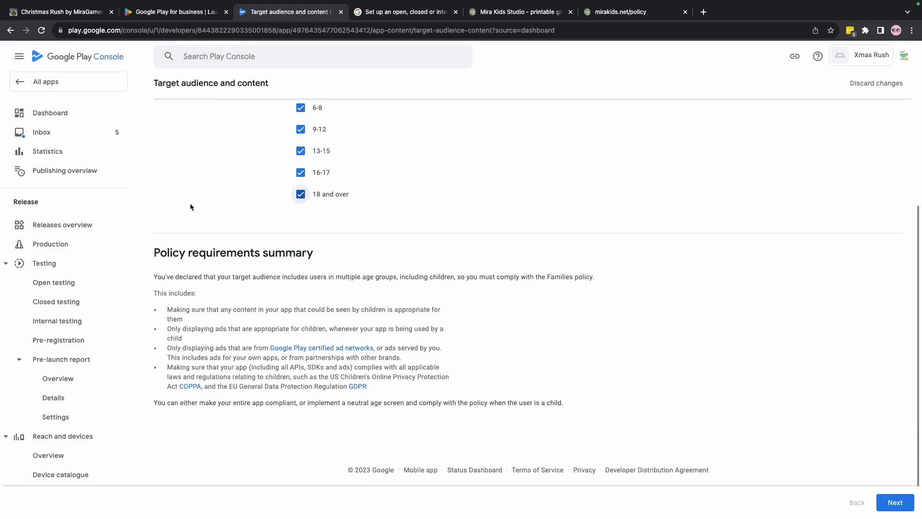
{"action": "scroll", "coordinate": [191, 206], "scroll_direction": "up", "scroll_amount": 4}
{"action": "left_click", "coordinate": [300, 287]}
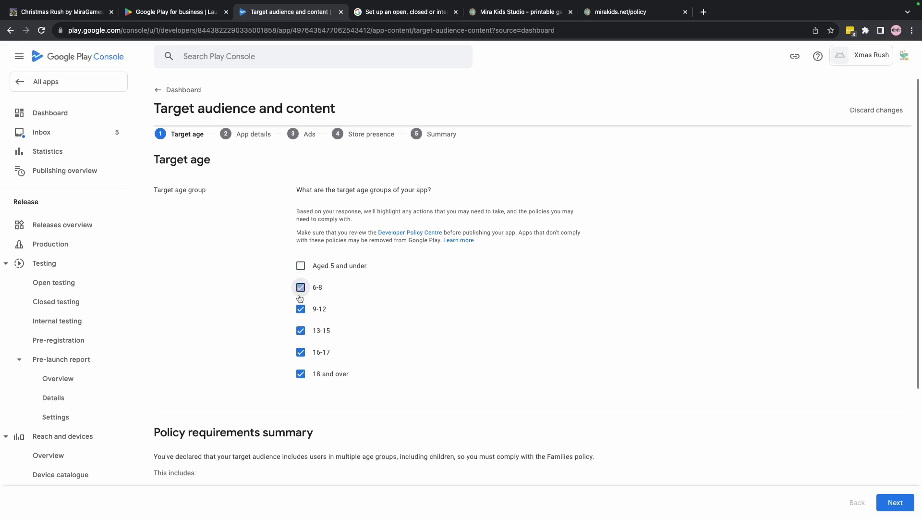
{"action": "left_click", "coordinate": [301, 309]}
{"action": "left_click", "coordinate": [301, 331]}
{"action": "left_click", "coordinate": [300, 352]}
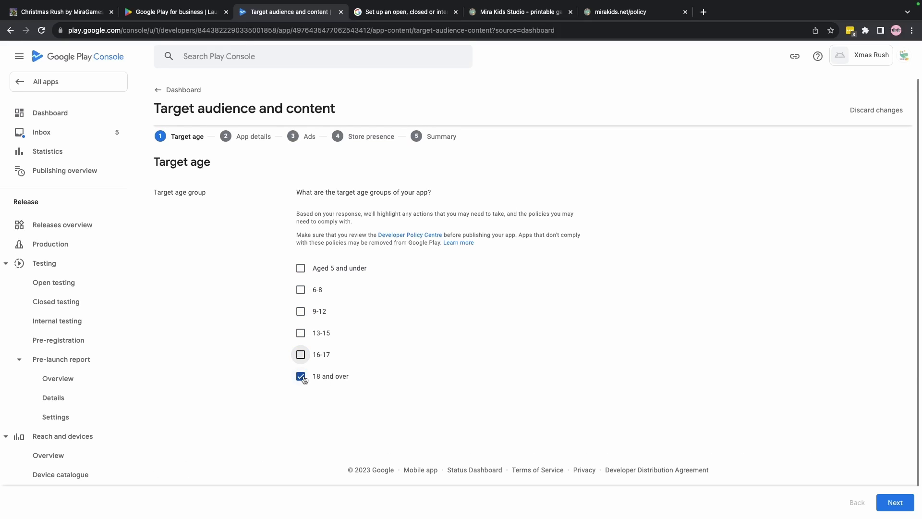
- Re-tick 5 and under, 6-8, 9-12 and 13-15, and review the Families policy requirements
{"action": "left_click", "coordinate": [301, 268]}
{"action": "left_click", "coordinate": [301, 301]}
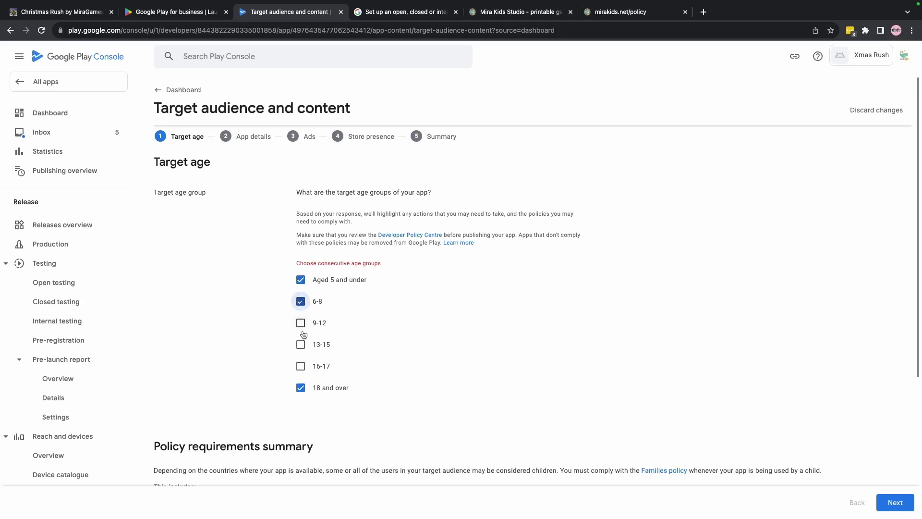
{"action": "left_click", "coordinate": [300, 323]}
{"action": "left_click", "coordinate": [301, 345]}
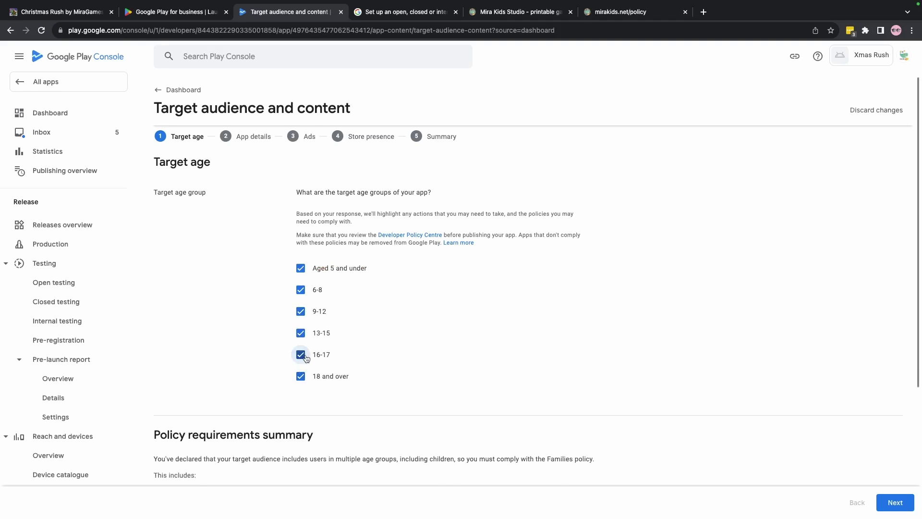
{"action": "scroll", "coordinate": [306, 358], "scroll_direction": "down", "scroll_amount": 4}
{"action": "scroll", "coordinate": [274, 351], "scroll_direction": "up", "scroll_amount": 5}
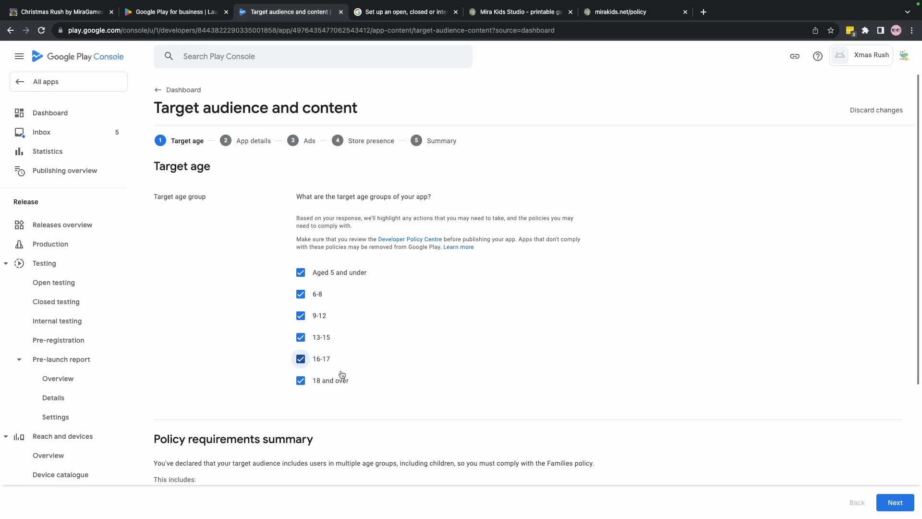
{"action": "scroll", "coordinate": [265, 358], "scroll_direction": "down", "scroll_amount": 4}
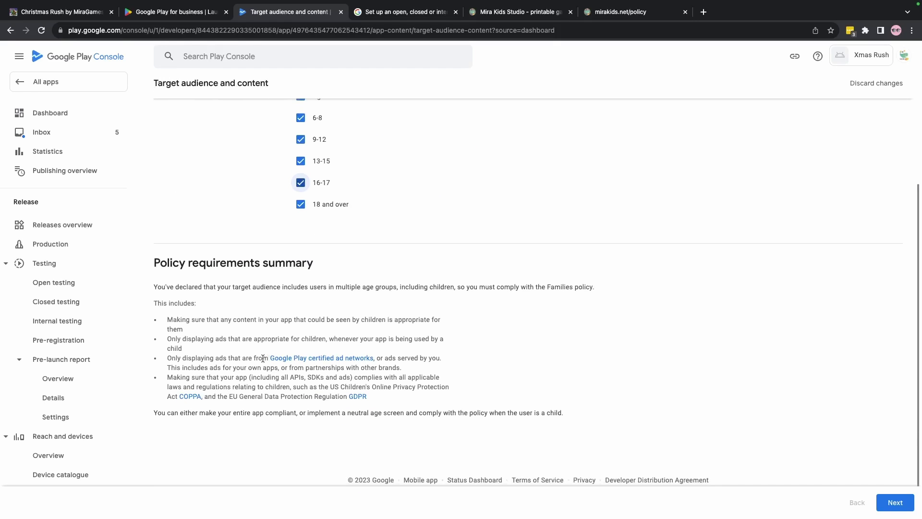
{"action": "left_click_drag", "start_coordinate": [170, 315], "coordinate": [367, 395]}
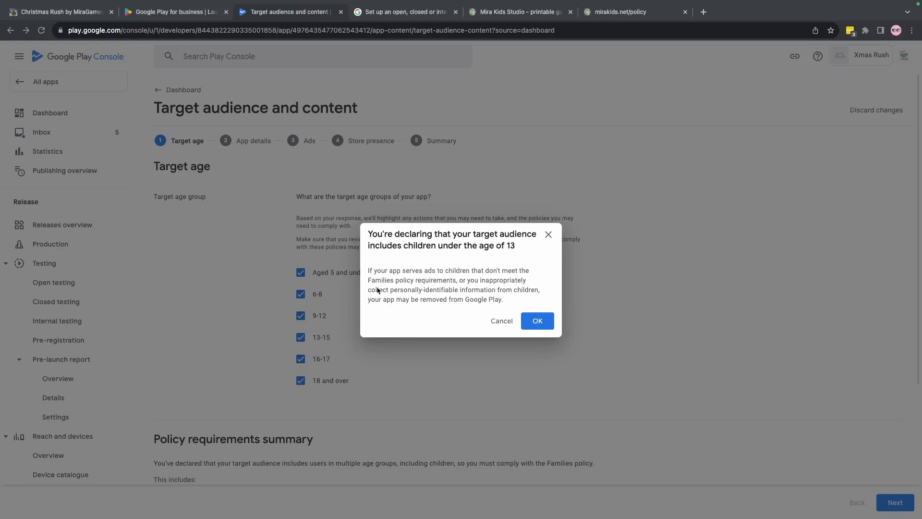
- Cancel the under-13 declaration, then set target ages to 18 and over, 16-17 and 13-15
{"action": "left_click", "coordinate": [500, 321]}
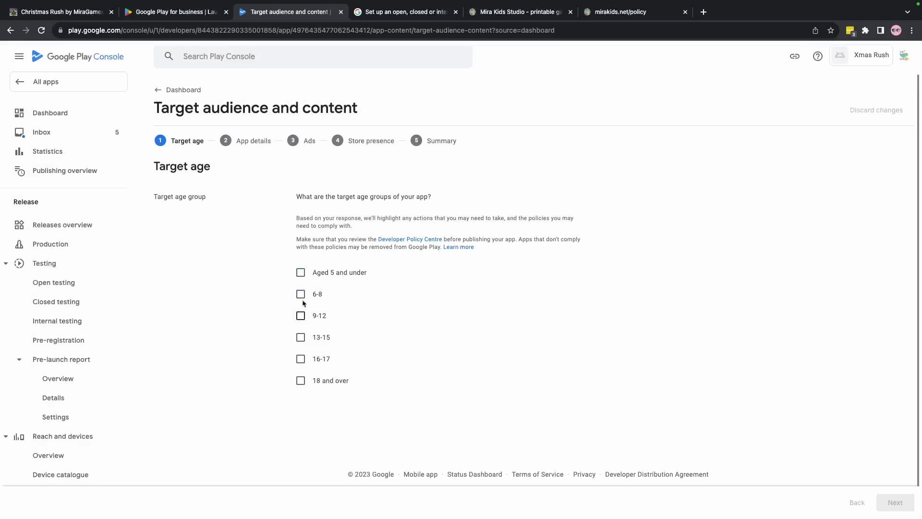
{"action": "left_click", "coordinate": [300, 380]}
{"action": "scroll", "coordinate": [410, 272], "scroll_direction": "down", "scroll_amount": 1}
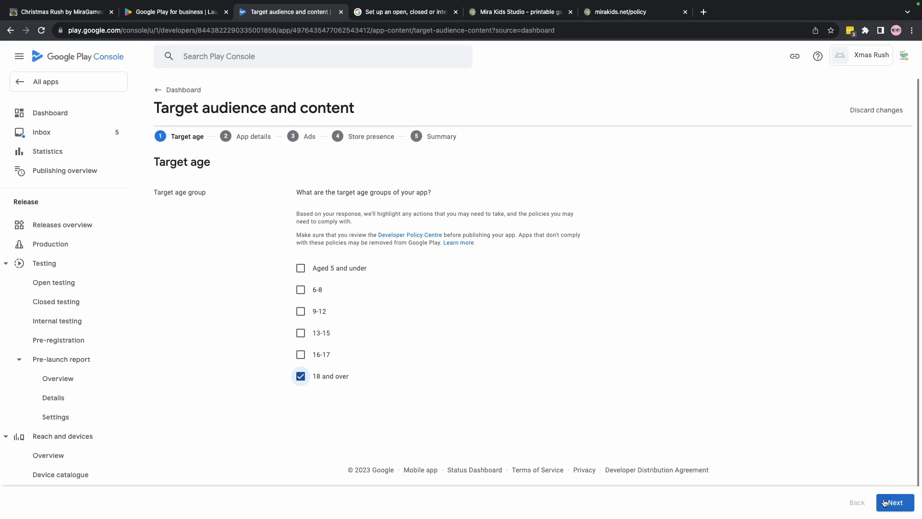
{"action": "left_click", "coordinate": [301, 354]}
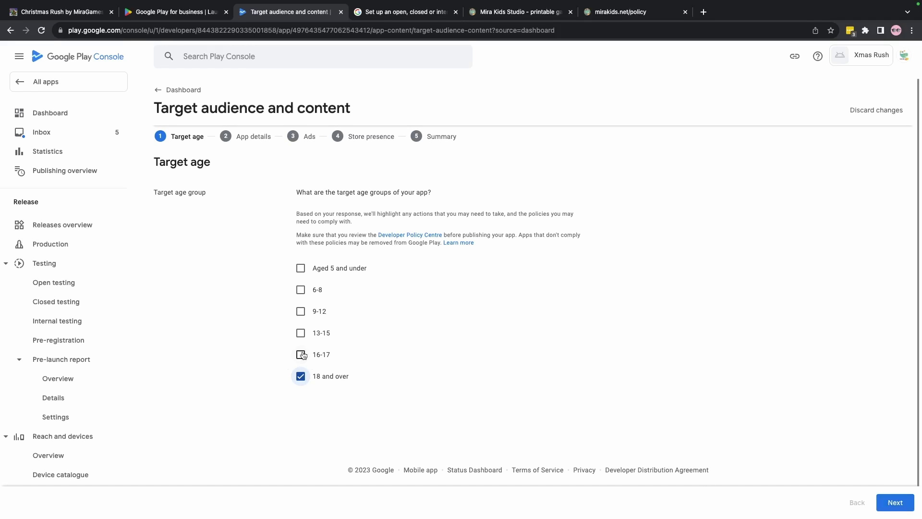
{"action": "left_click", "coordinate": [301, 333]}
{"action": "left_click", "coordinate": [895, 503]}
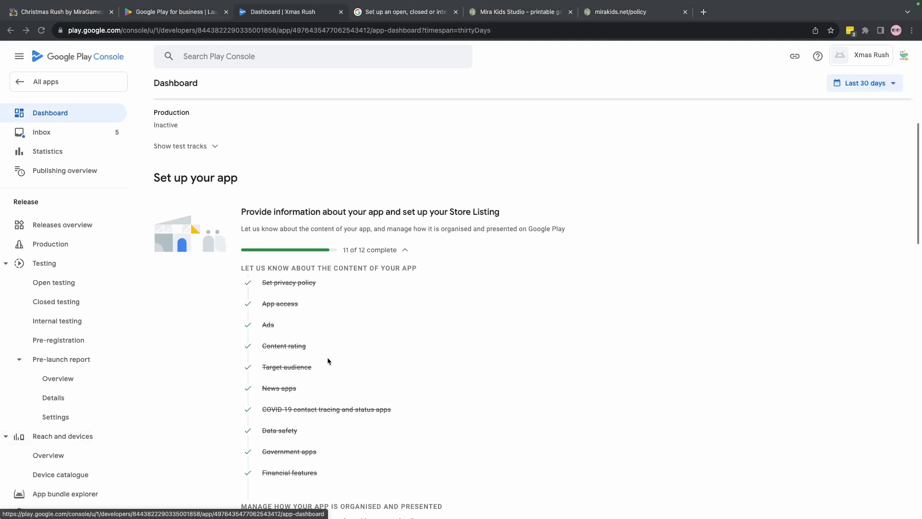
- Open the store listing setup and enter the short and full descriptions
{"action": "scroll", "coordinate": [327, 358], "scroll_direction": "down", "scroll_amount": 2}
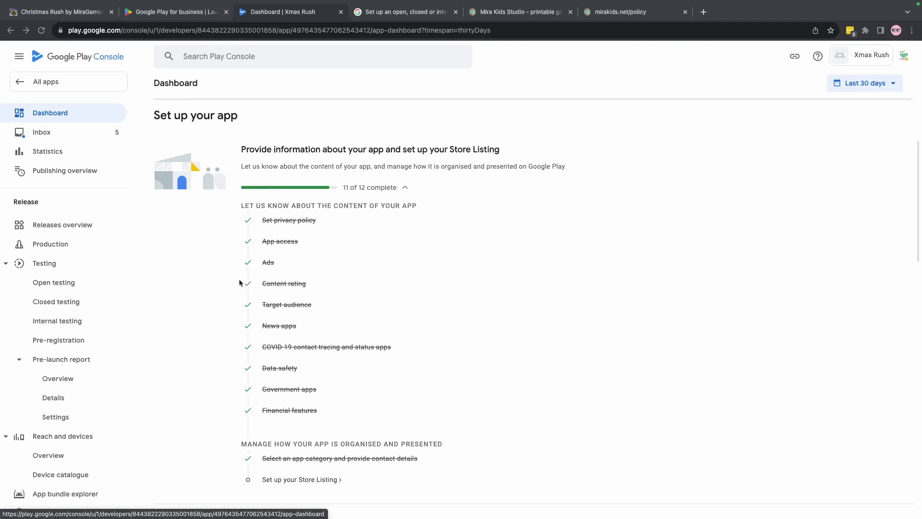
{"action": "scroll", "coordinate": [300, 392], "scroll_direction": "down", "scroll_amount": 1}
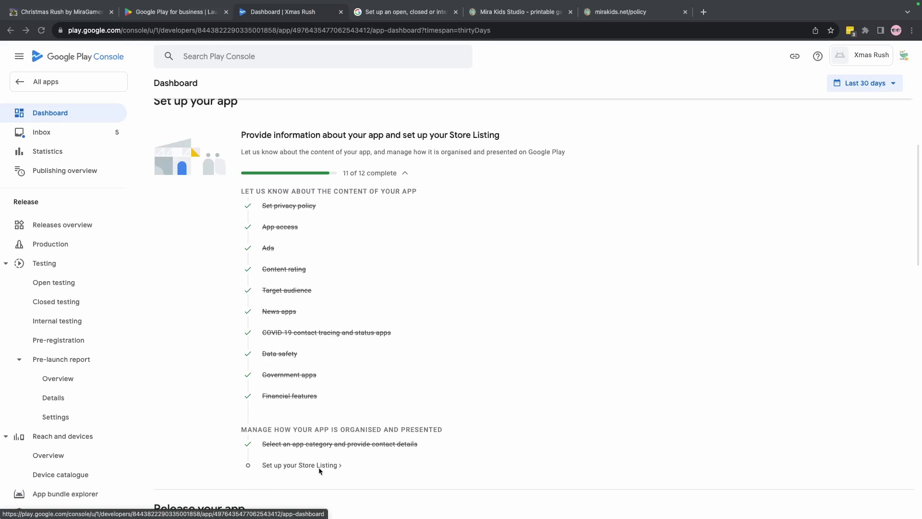
{"action": "left_click", "coordinate": [294, 466]}
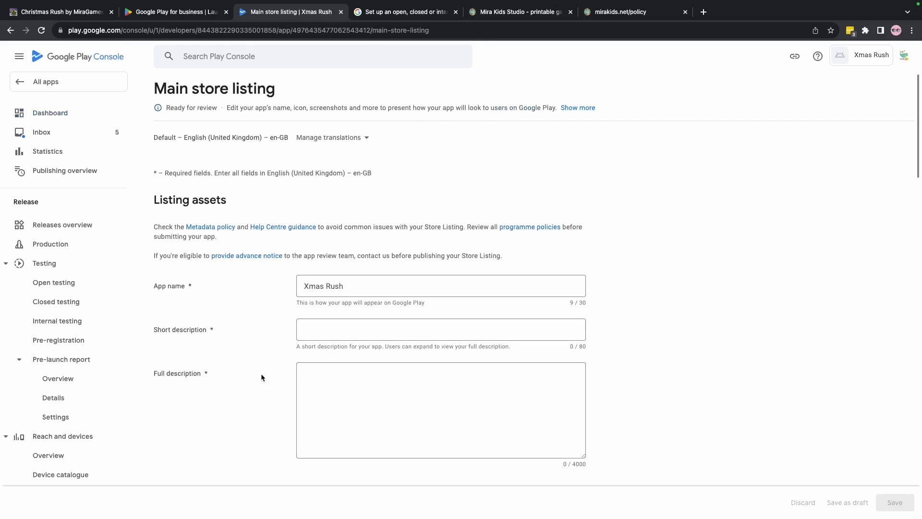
{"action": "scroll", "coordinate": [232, 375], "scroll_direction": "down", "scroll_amount": 15}
{"action": "scroll", "coordinate": [232, 373], "scroll_direction": "down", "scroll_amount": 5}
{"action": "scroll", "coordinate": [232, 373], "scroll_direction": "up", "scroll_amount": 20}
{"action": "left_click_drag", "start_coordinate": [366, 283], "coordinate": [277, 285]}
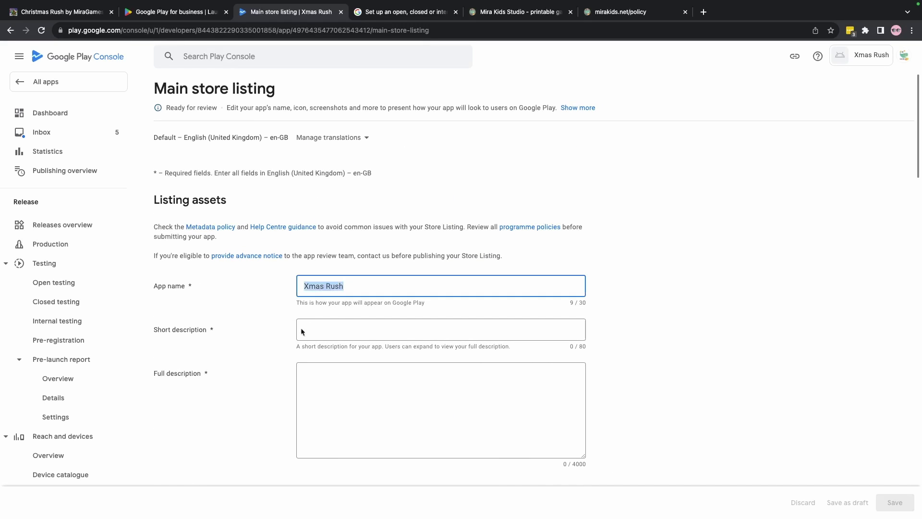
{"action": "left_click", "coordinate": [329, 336]}
{"action": "left_click", "coordinate": [309, 405]}
- Save the store listing with the app icon and feature graphic, then view Releases overview
{"action": "scroll", "coordinate": [224, 406], "scroll_direction": "down", "scroll_amount": 4}
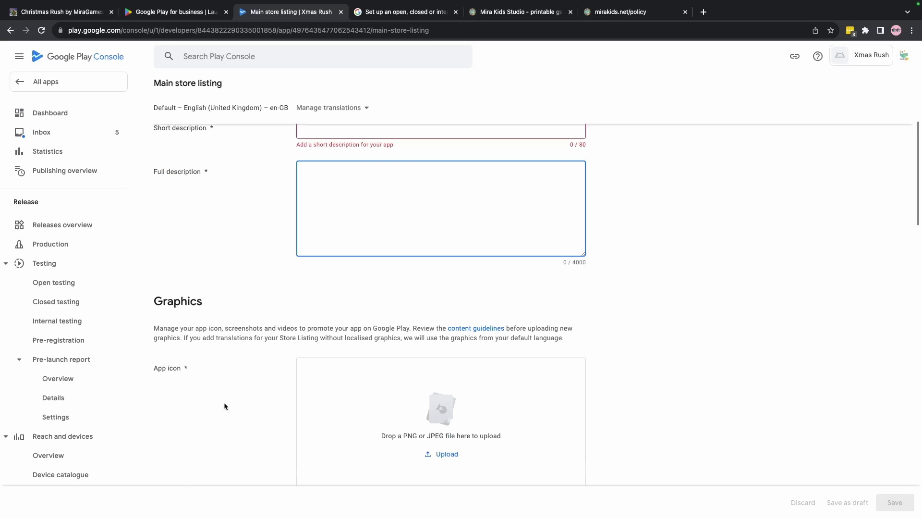
{"action": "scroll", "coordinate": [225, 406], "scroll_direction": "down", "scroll_amount": 2}
{"action": "scroll", "coordinate": [365, 403], "scroll_direction": "down", "scroll_amount": 4}
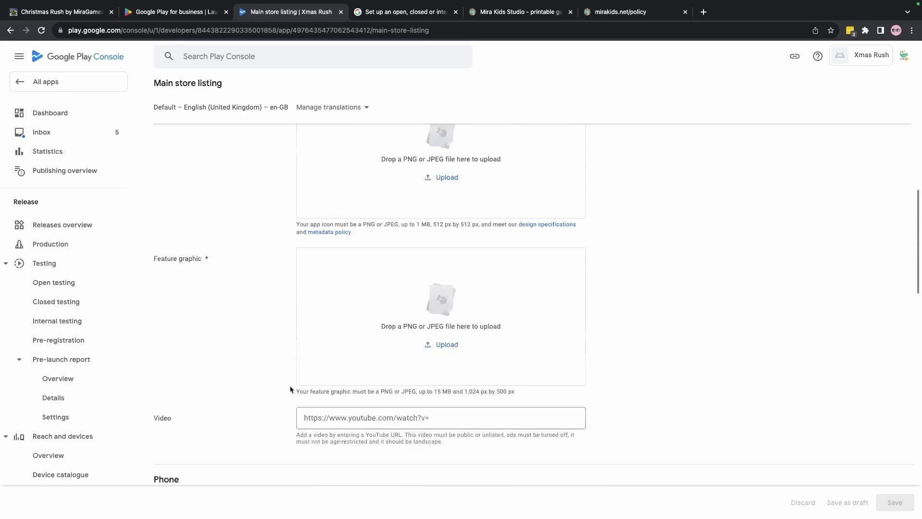
{"action": "scroll", "coordinate": [291, 389], "scroll_direction": "down", "scroll_amount": 5}
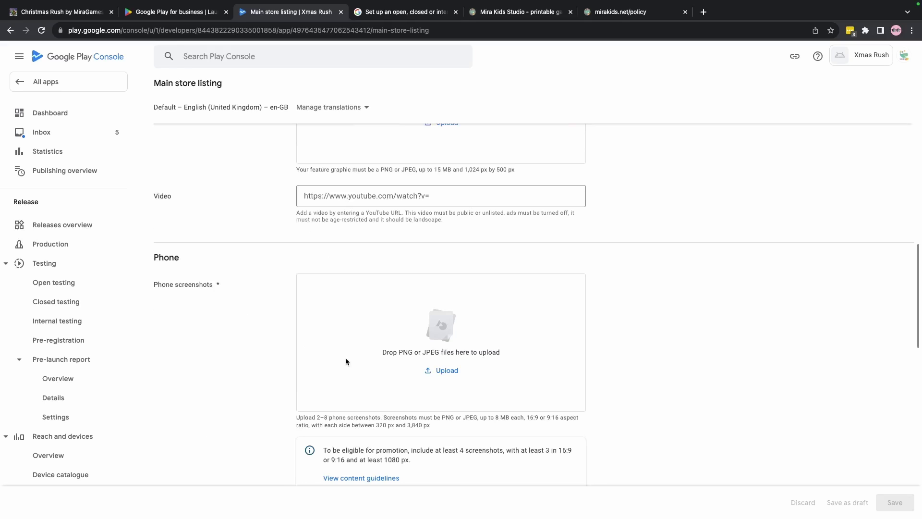
{"action": "scroll", "coordinate": [297, 399], "scroll_direction": "down", "scroll_amount": 4}
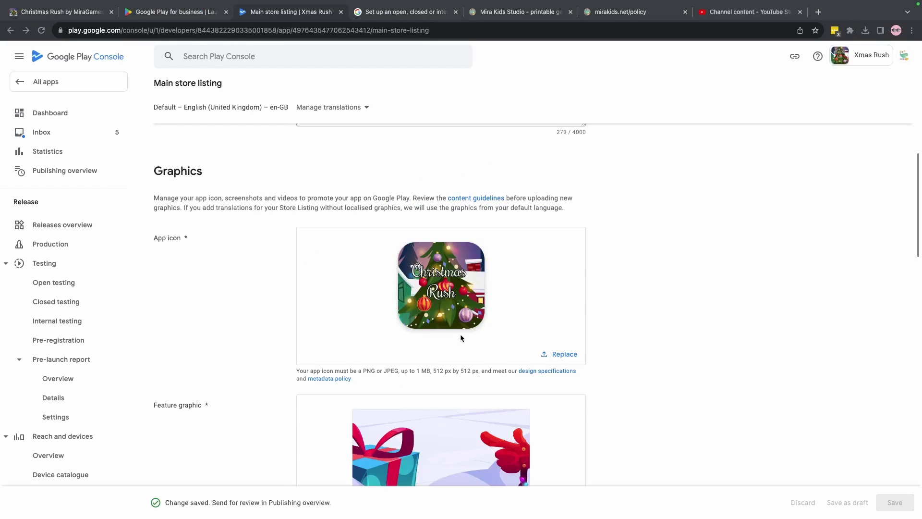
{"action": "scroll", "coordinate": [460, 331], "scroll_direction": "down", "scroll_amount": 3}
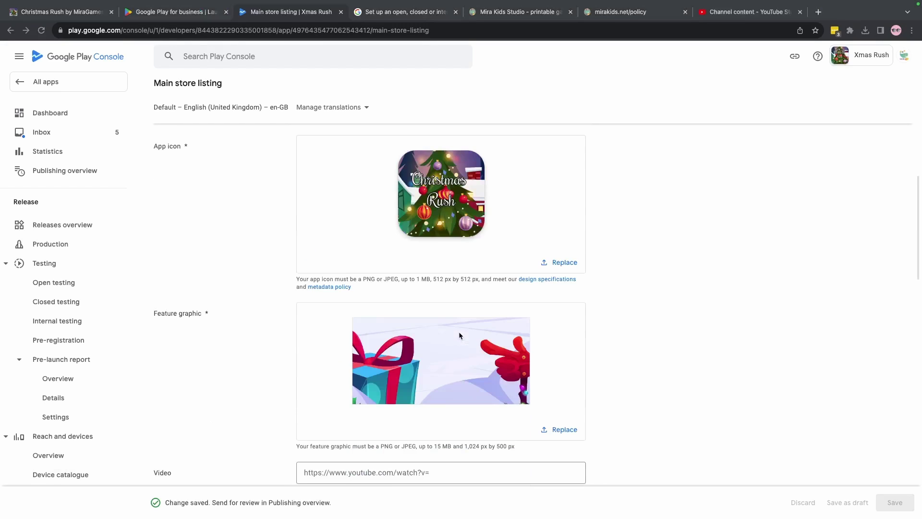
{"action": "scroll", "coordinate": [350, 291], "scroll_direction": "up", "scroll_amount": 10}
{"action": "scroll", "coordinate": [358, 323], "scroll_direction": "down", "scroll_amount": 4}
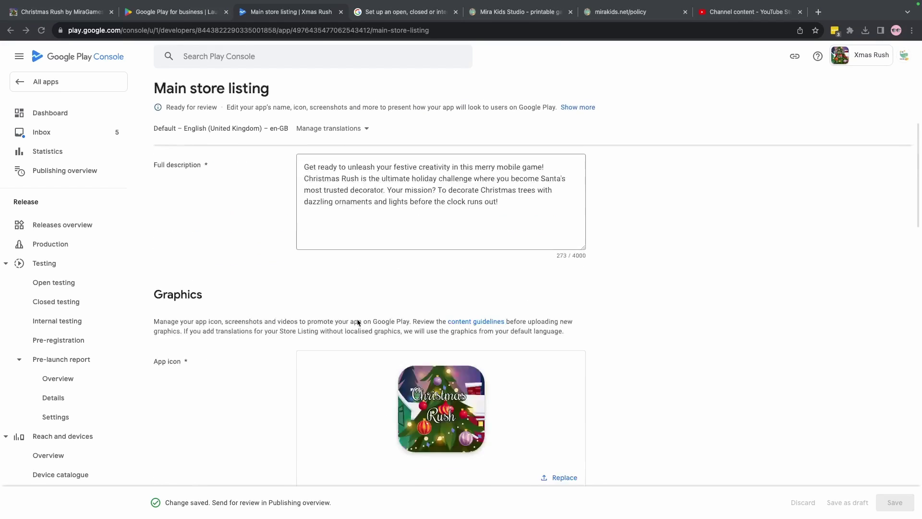
{"action": "scroll", "coordinate": [358, 323], "scroll_direction": "down", "scroll_amount": 10}
{"action": "scroll", "coordinate": [360, 321], "scroll_direction": "down", "scroll_amount": 5}
{"action": "scroll", "coordinate": [363, 319], "scroll_direction": "up", "scroll_amount": 15}
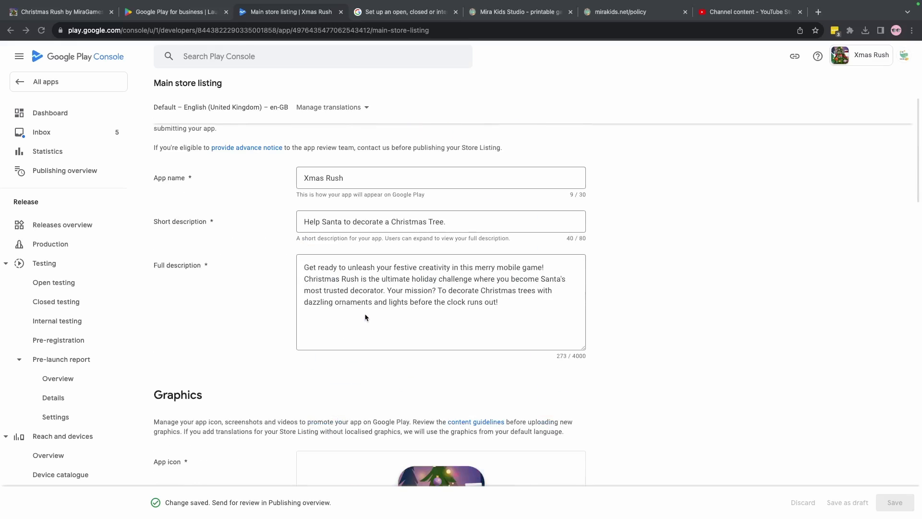
{"action": "left_click", "coordinate": [43, 225]}
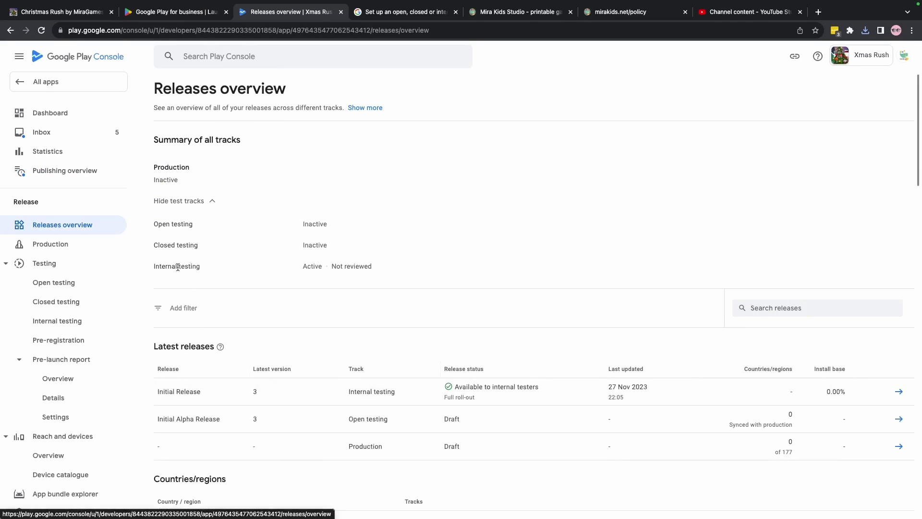
- Preview the Initial Alpha Release and check the help on its missing-countries error
{"action": "scroll", "coordinate": [241, 309], "scroll_direction": "down", "scroll_amount": 1}
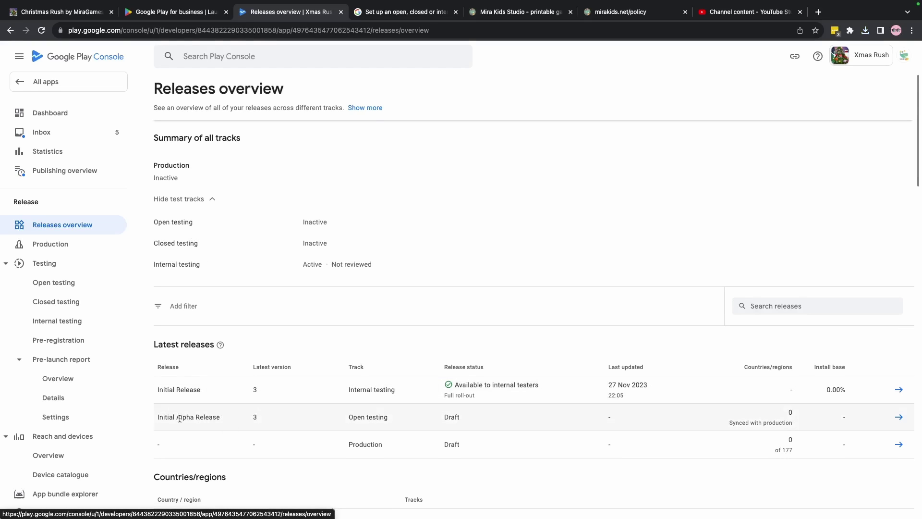
{"action": "scroll", "coordinate": [184, 417], "scroll_direction": "down", "scroll_amount": 3}
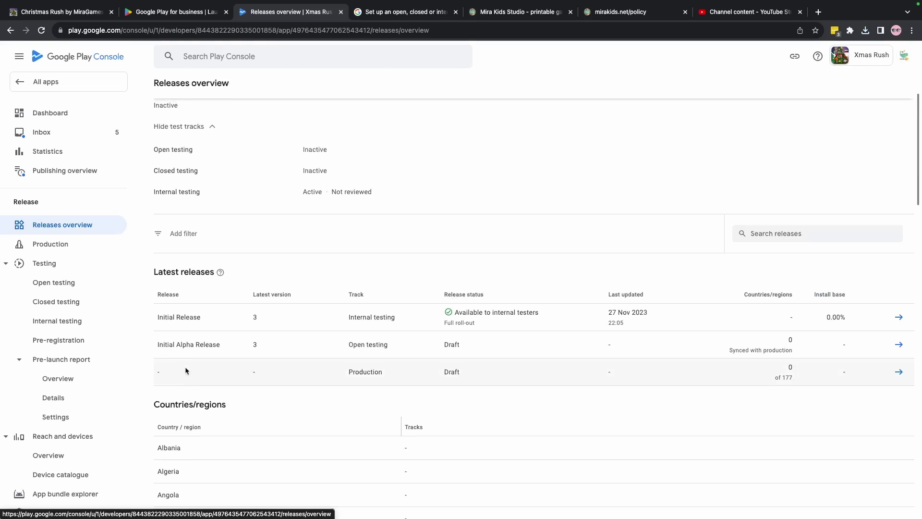
{"action": "left_click", "coordinate": [899, 344]}
{"action": "left_click", "coordinate": [895, 501]}
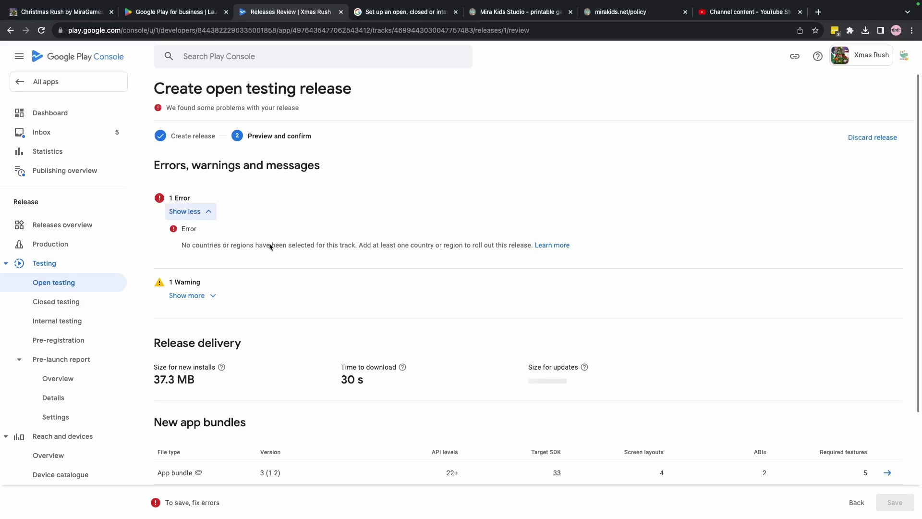
{"action": "left_click_drag", "start_coordinate": [199, 245], "coordinate": [290, 245]}
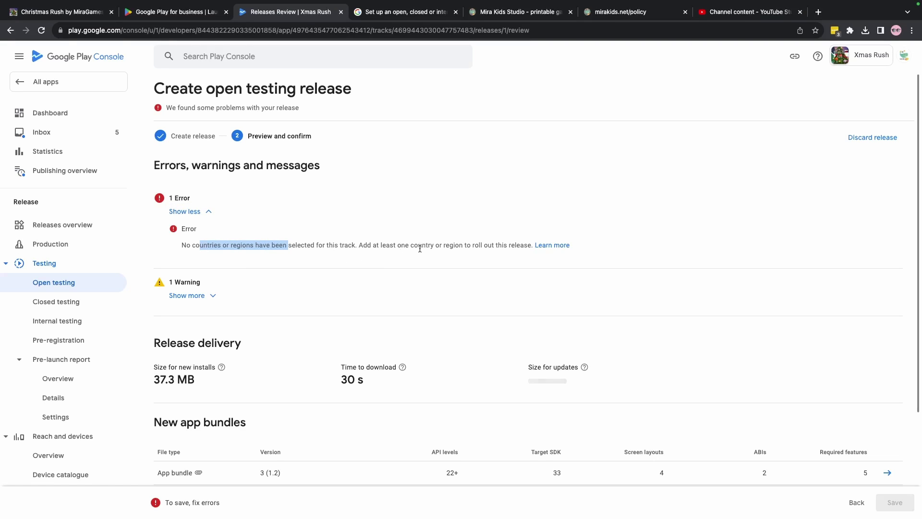
{"action": "left_click", "coordinate": [552, 247]}
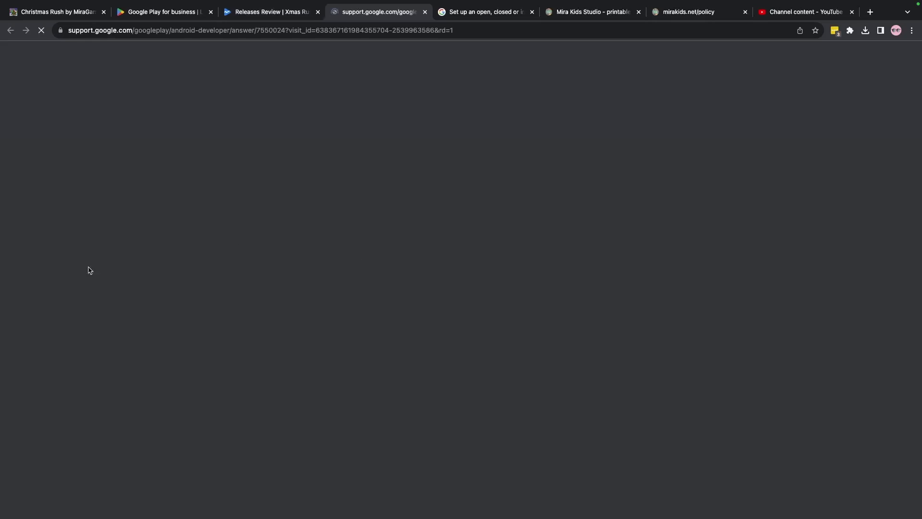
{"action": "key", "text": "super+w"}
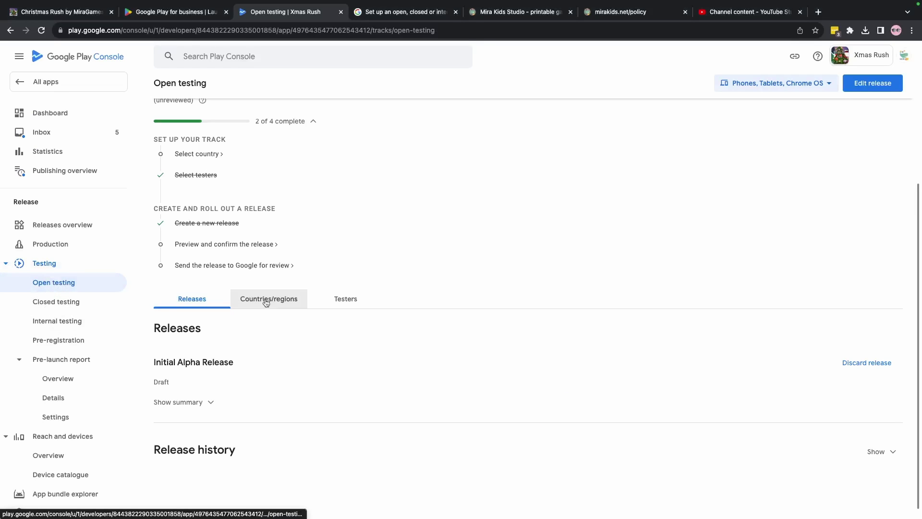
- Add and save all 177 countries/regions for the open testing track, then return to Releases overview
{"action": "left_click", "coordinate": [265, 302]}
{"action": "scroll", "coordinate": [260, 385], "scroll_direction": "down", "scroll_amount": 4}
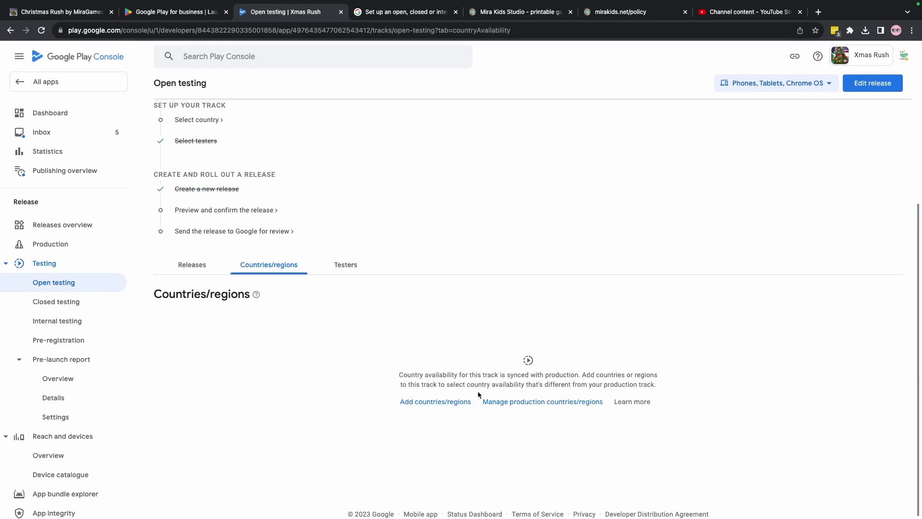
{"action": "left_click", "coordinate": [415, 404]}
{"action": "left_click", "coordinate": [550, 306]}
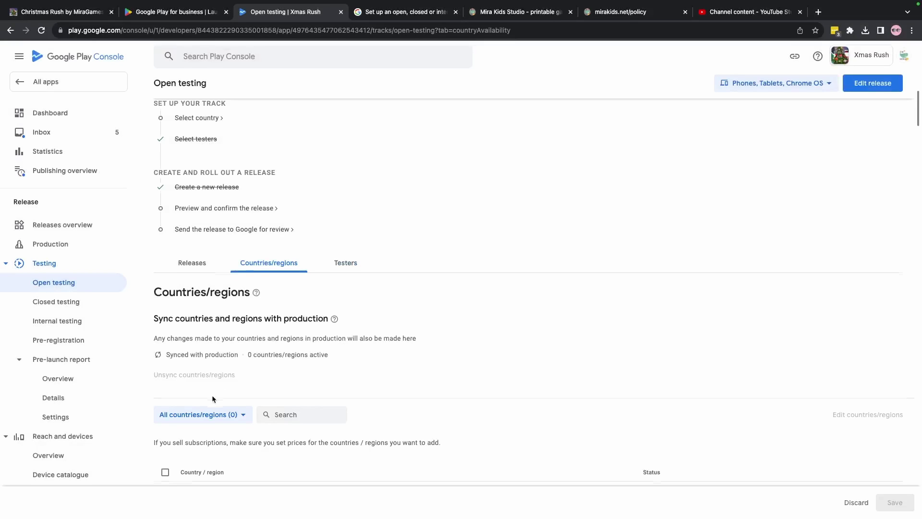
{"action": "scroll", "coordinate": [212, 395], "scroll_direction": "down", "scroll_amount": 4}
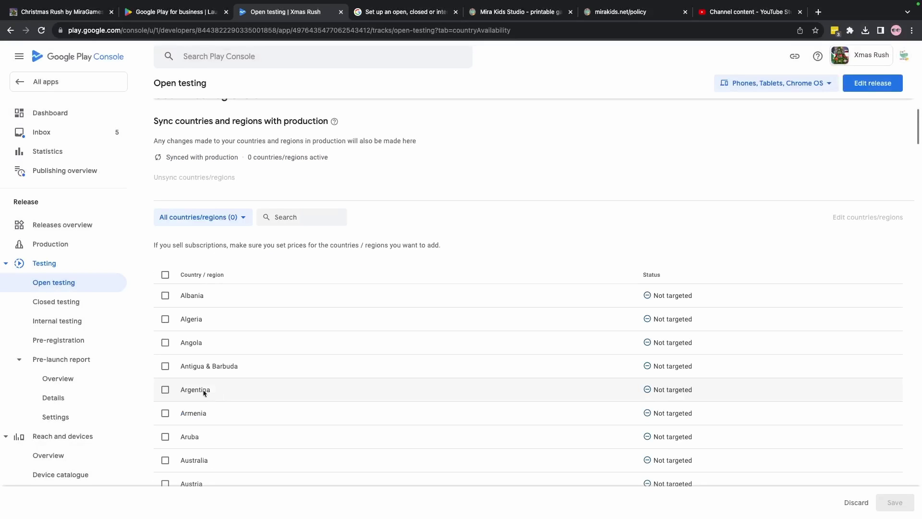
{"action": "left_click", "coordinate": [164, 273]}
{"action": "scroll", "coordinate": [291, 376], "scroll_direction": "down", "scroll_amount": 20}
{"action": "left_click", "coordinate": [887, 500]}
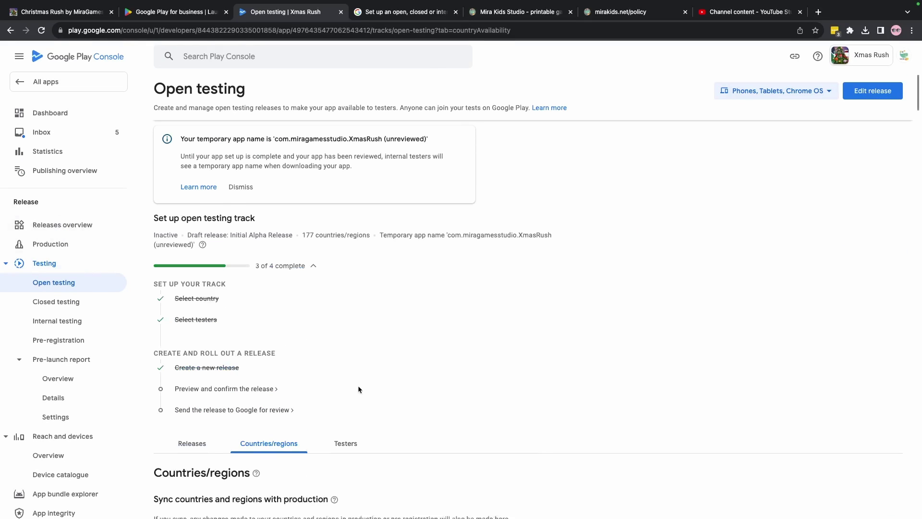
{"action": "scroll", "coordinate": [359, 389], "scroll_direction": "down", "scroll_amount": 7}
{"action": "scroll", "coordinate": [146, 233], "scroll_direction": "up", "scroll_amount": 3}
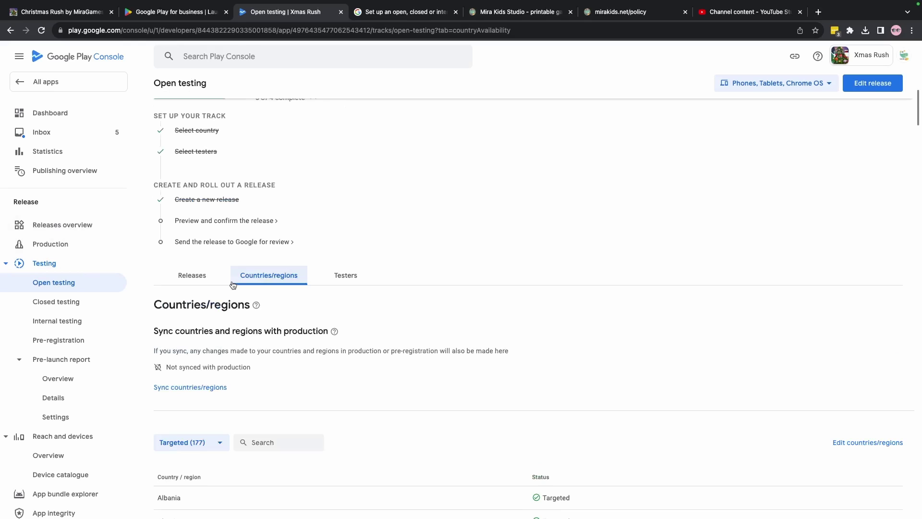
{"action": "left_click", "coordinate": [69, 230]}
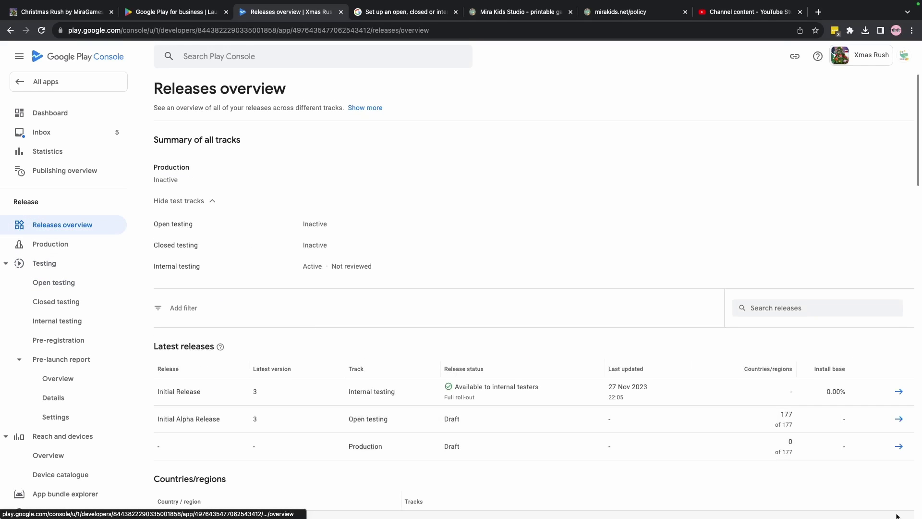
- Edit the Initial Alpha Release, preview it and save it as ready for review
{"action": "scroll", "coordinate": [710, 326], "scroll_direction": "down", "scroll_amount": 13}
{"action": "scroll", "coordinate": [249, 324], "scroll_direction": "up", "scroll_amount": 10}
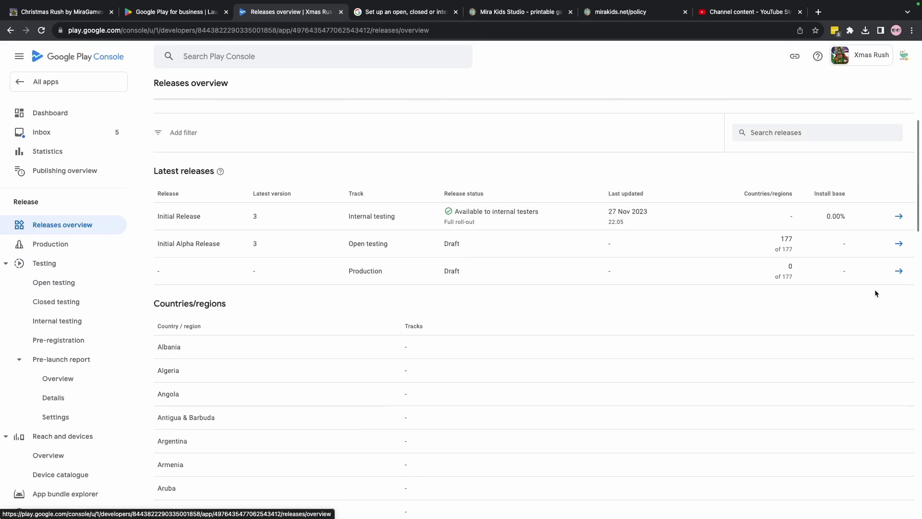
{"action": "left_click", "coordinate": [899, 243]}
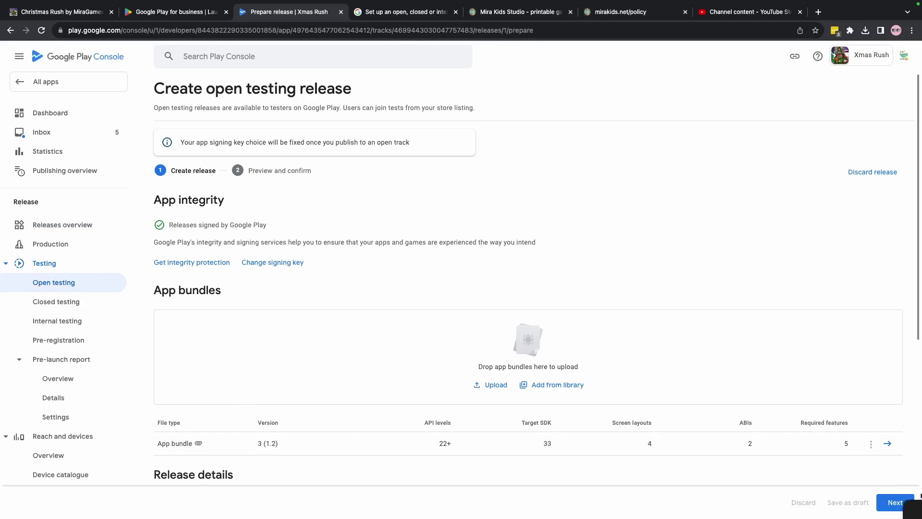
{"action": "left_click", "coordinate": [887, 503]}
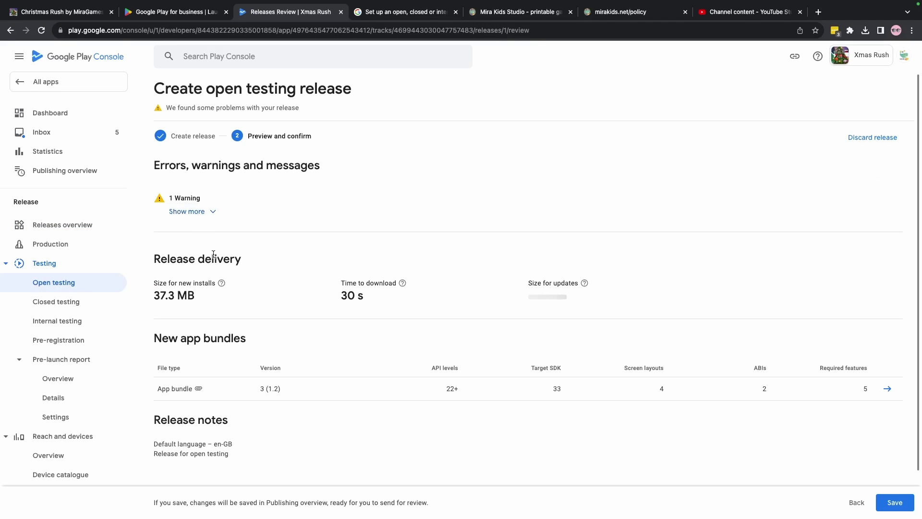
{"action": "scroll", "coordinate": [337, 354], "scroll_direction": "down", "scroll_amount": 2}
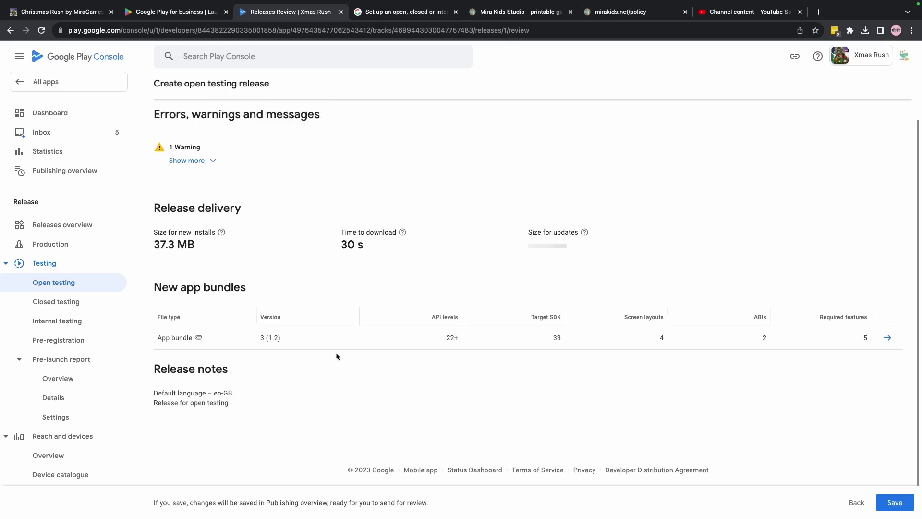
{"action": "left_click", "coordinate": [894, 502]}
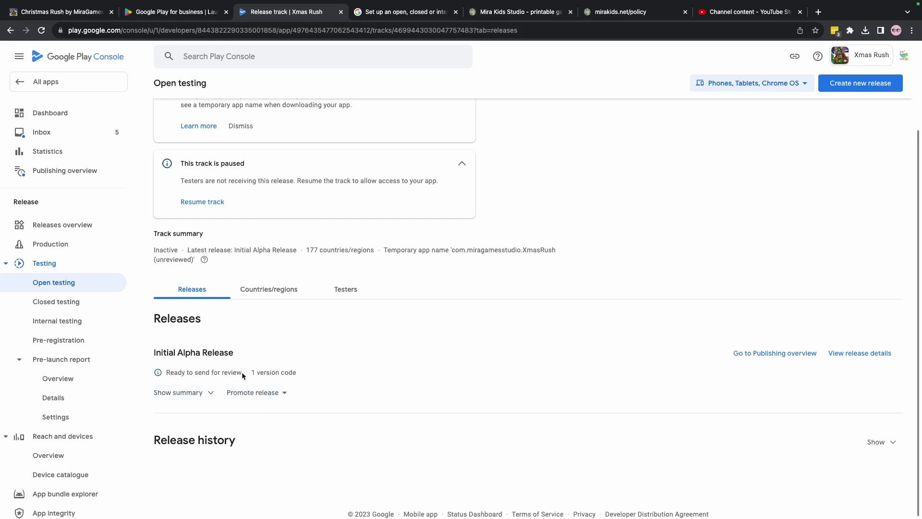
{"action": "left_click_drag", "start_coordinate": [242, 373], "coordinate": [214, 371]}
- Switch to the browser tab with the Christmas Rush itch.io page
{"action": "key", "text": "super+1"}
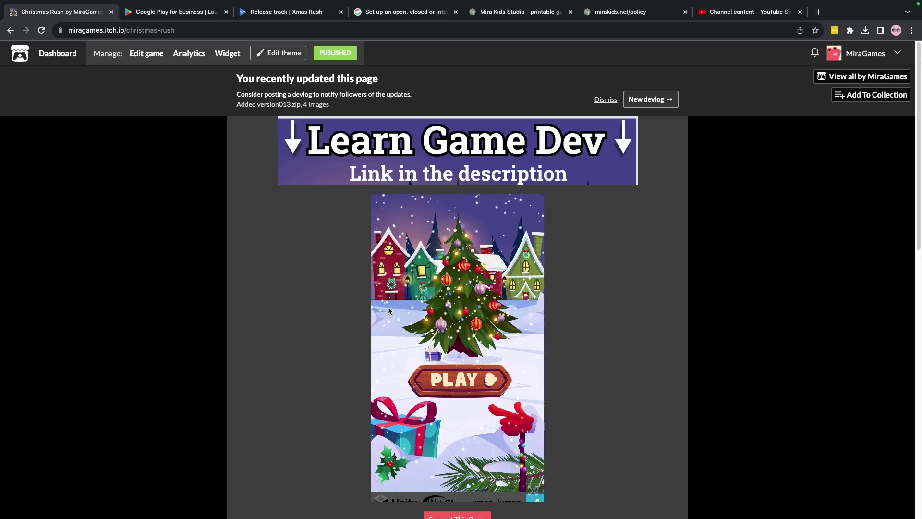